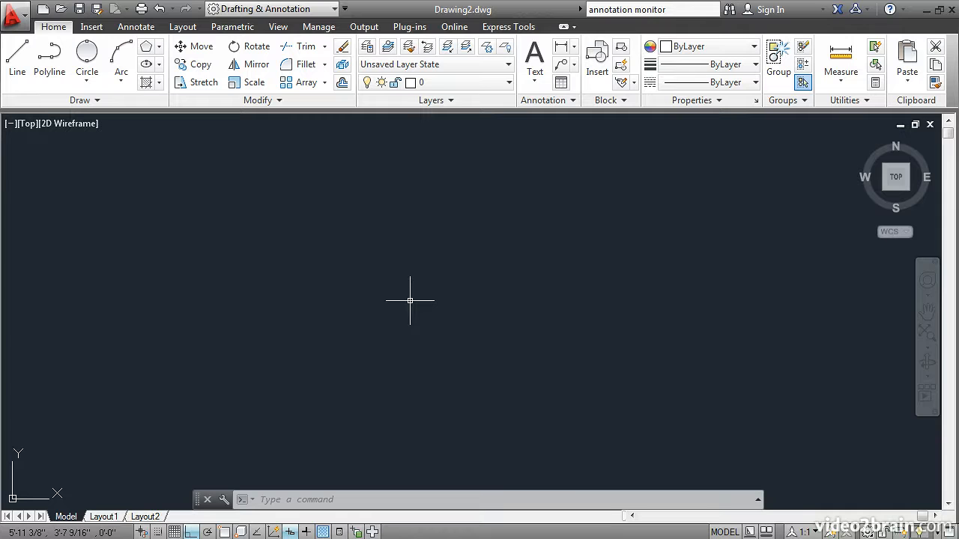
Open the CirclesEllipses1 drawing from the Creating objects folder.
{"action": "left_click", "coordinate": [61, 10]}
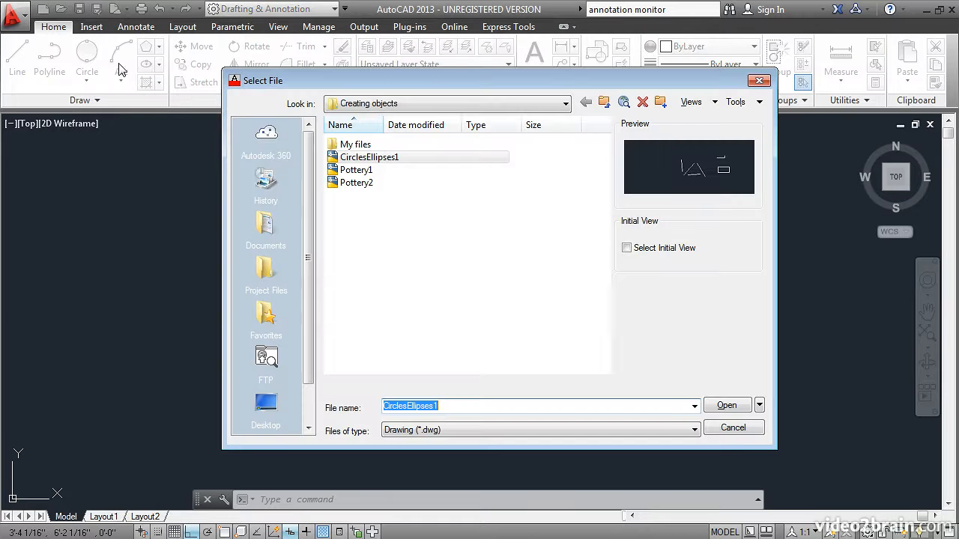
{"action": "double_click", "coordinate": [351, 159]}
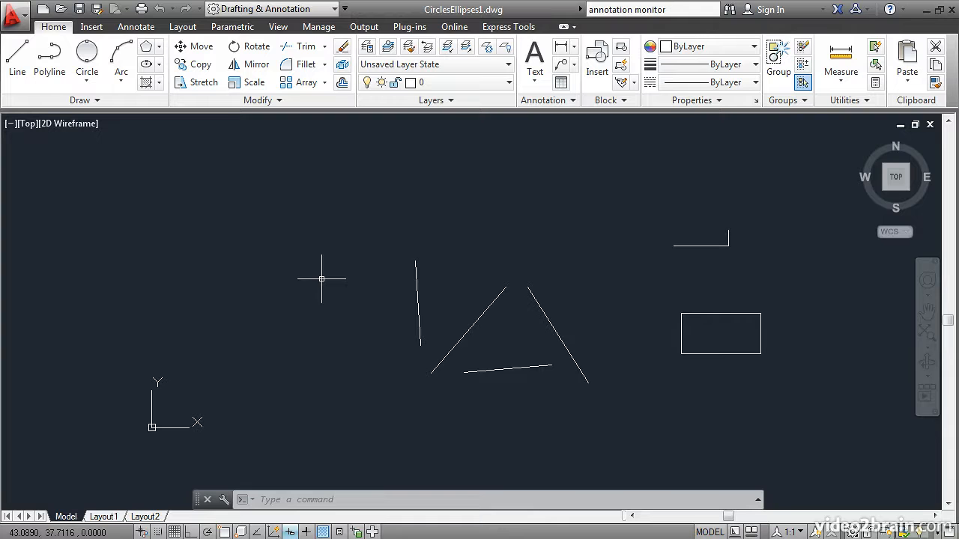
Draw a circle with a radius of 12.369 in the empty area above the origin, well left of the lines.
{"action": "type", "text": "c"}
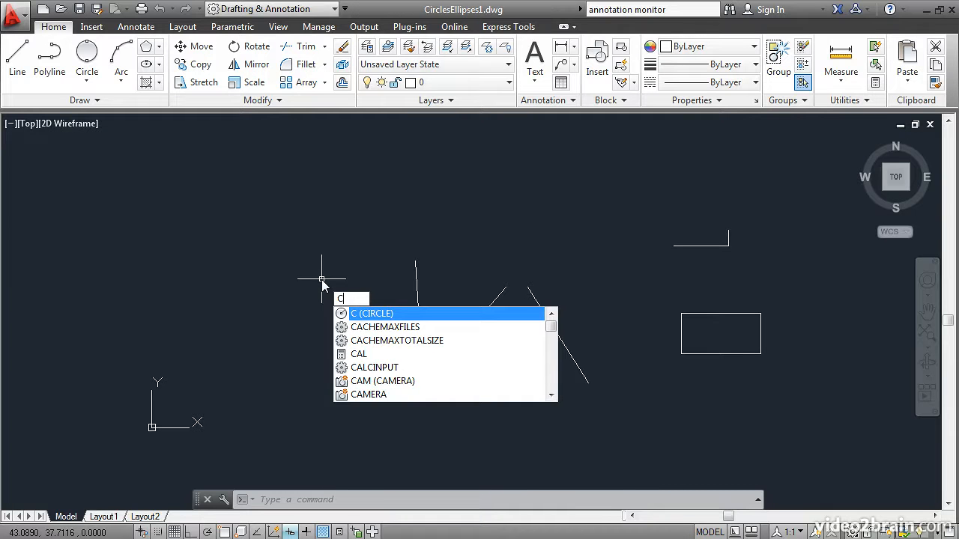
{"action": "key", "text": "Return"}
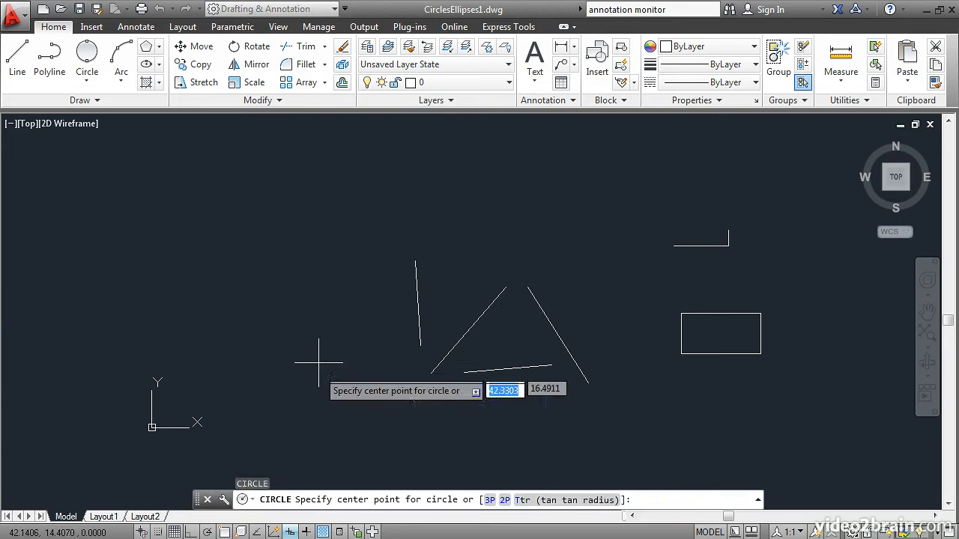
{"action": "left_click", "coordinate": [290, 532]}
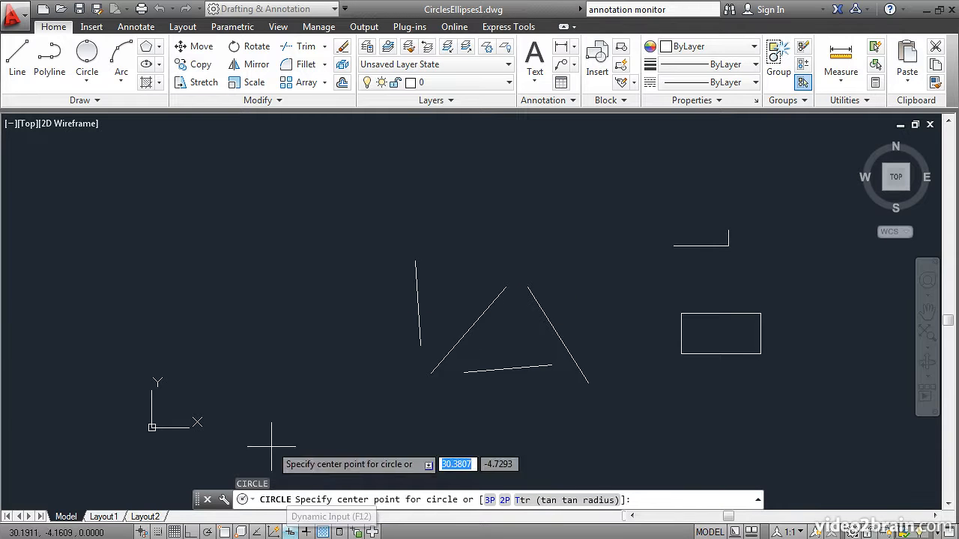
{"action": "left_click", "coordinate": [185, 285]}
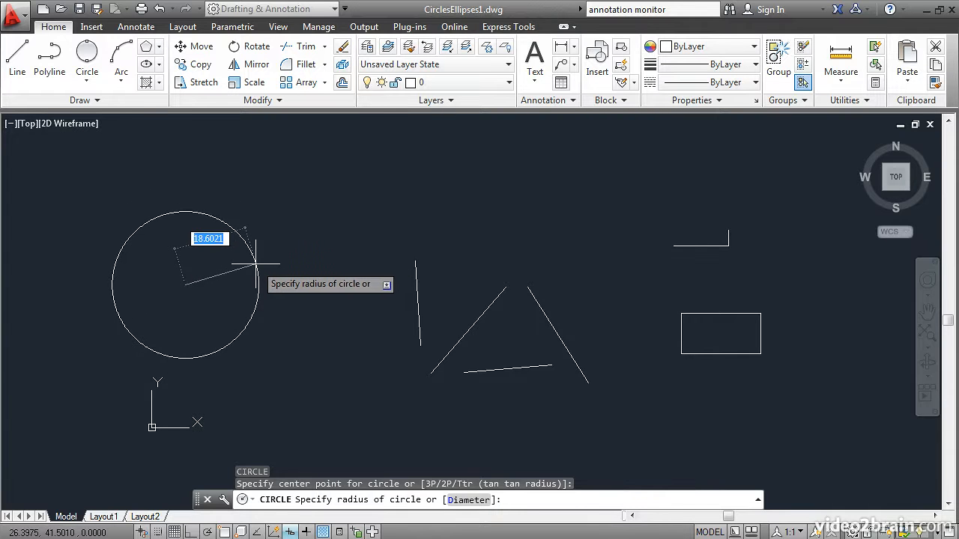
{"action": "type", "text": "12.369"}
{"action": "key", "text": "Return"}
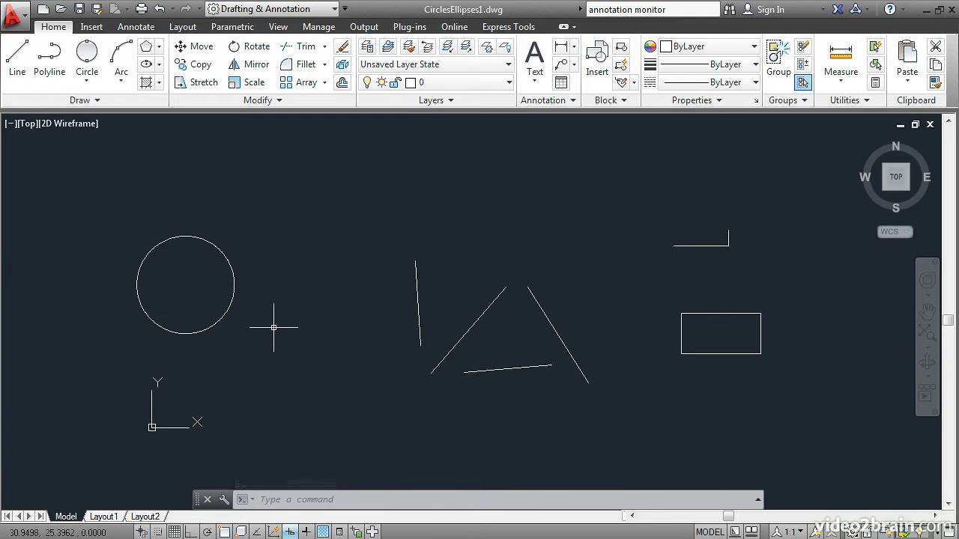
Draw a second circle with a diameter of 12.369 between the first circle and the steep line, using the Diameter option.
{"action": "key", "text": "Return"}
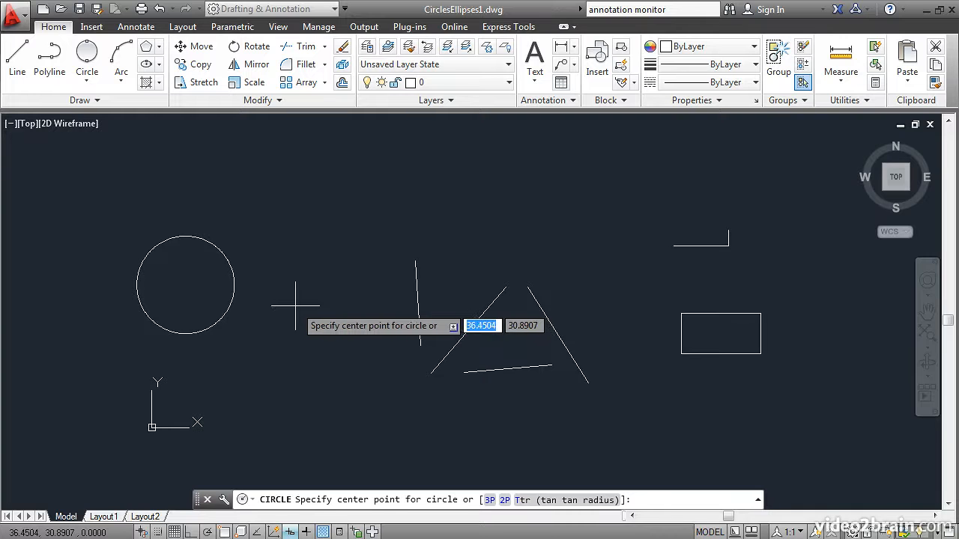
{"action": "left_click", "coordinate": [296, 305]}
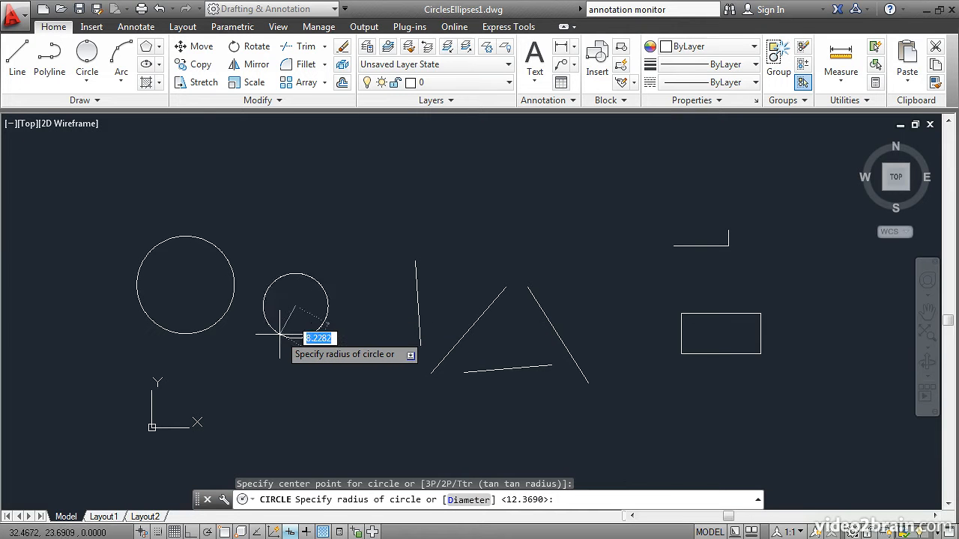
{"action": "key", "text": "Down"}
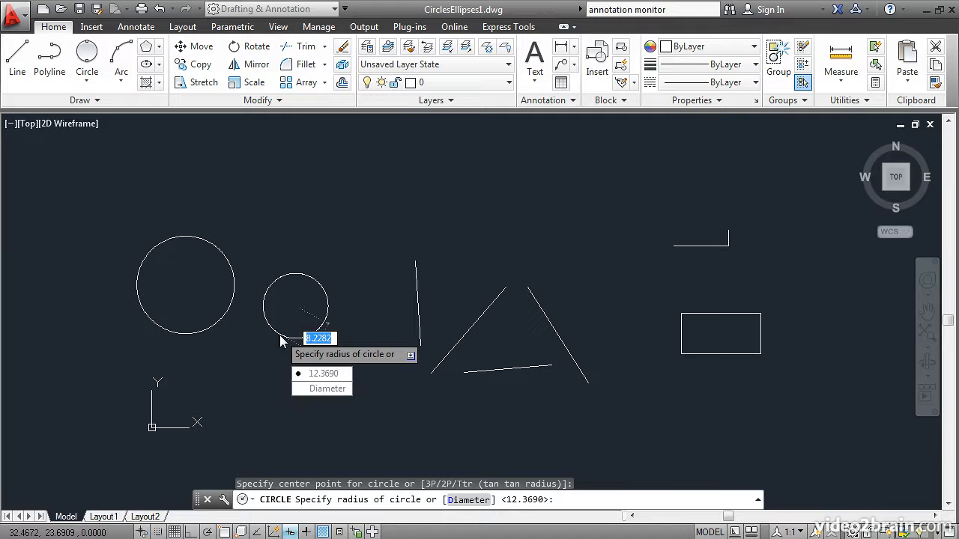
{"action": "left_click", "coordinate": [313, 390]}
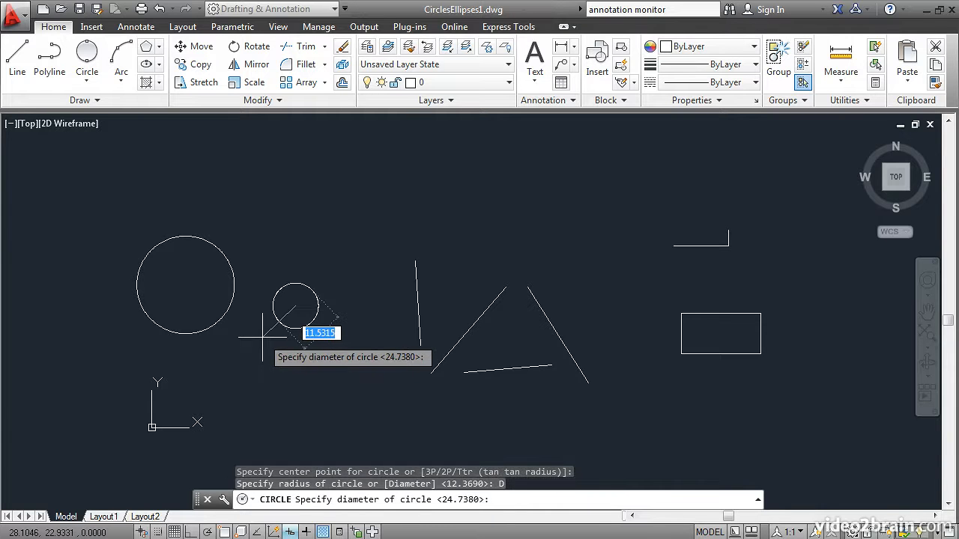
{"action": "type", "text": "12.369"}
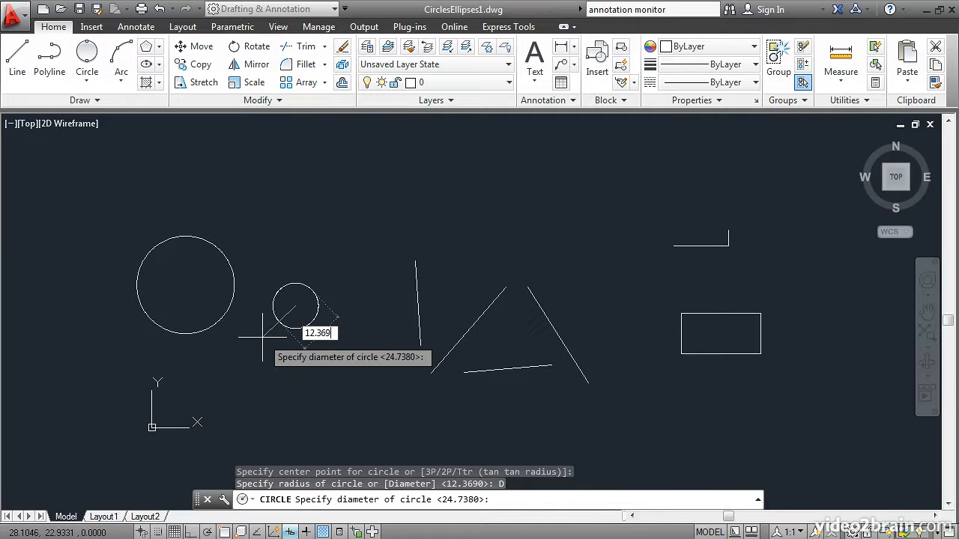
{"action": "key", "text": "Return"}
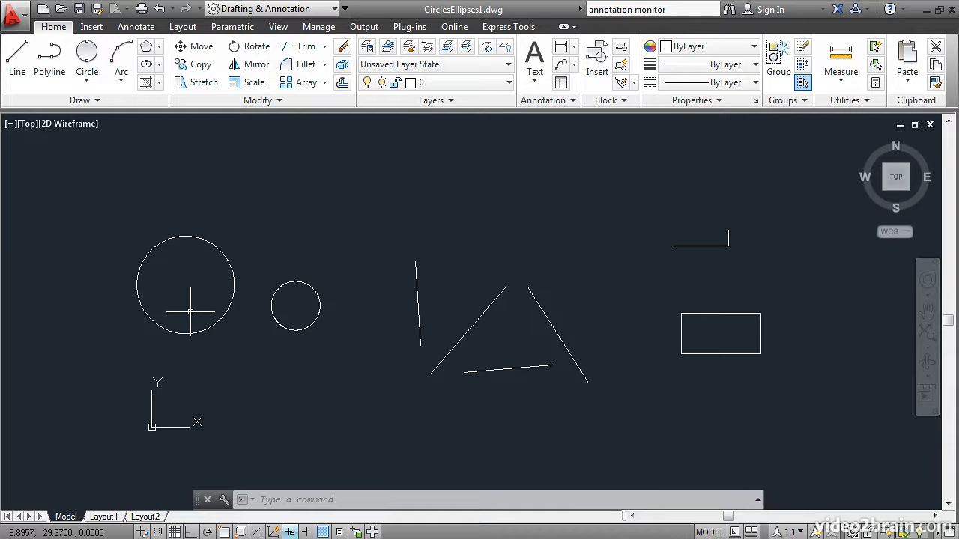
Draw a 2-Point circle between the two existing circles, using Tangent snaps on their facing sides for both diameter endpoints.
{"action": "mouse_move", "coordinate": [241, 300]}
{"action": "scroll", "coordinate": [241, 301], "scroll_direction": "up", "scroll_amount": 4}
{"action": "middle_click_drag", "start_coordinate": [246, 272], "coordinate": [401, 293]}
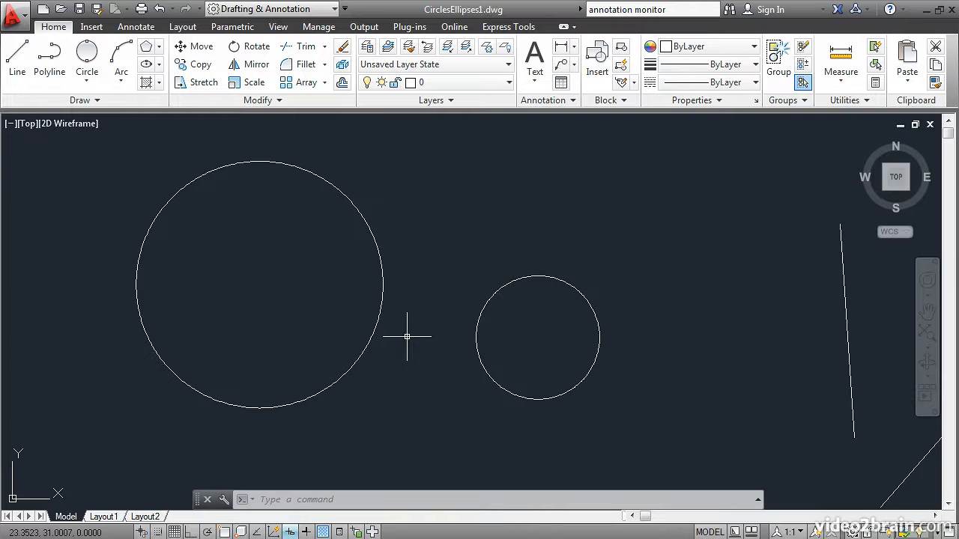
{"action": "left_click", "coordinate": [96, 84]}
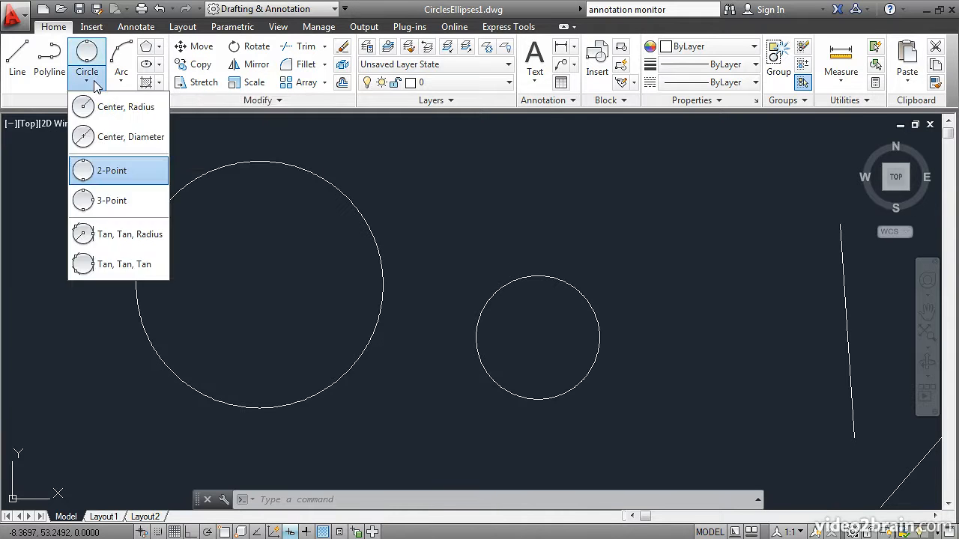
{"action": "left_click", "coordinate": [101, 174]}
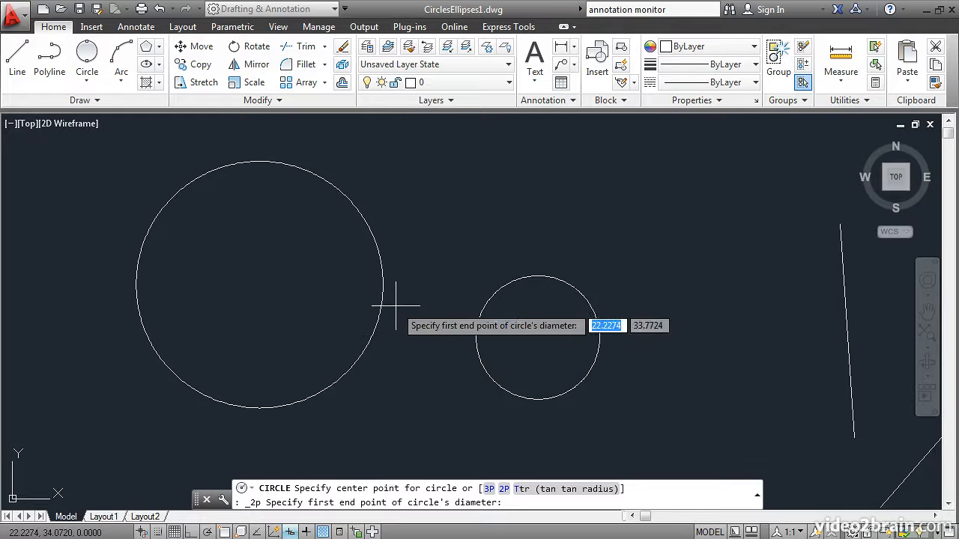
{"action": "right_click", "coordinate": [420, 180], "text": "shift"}
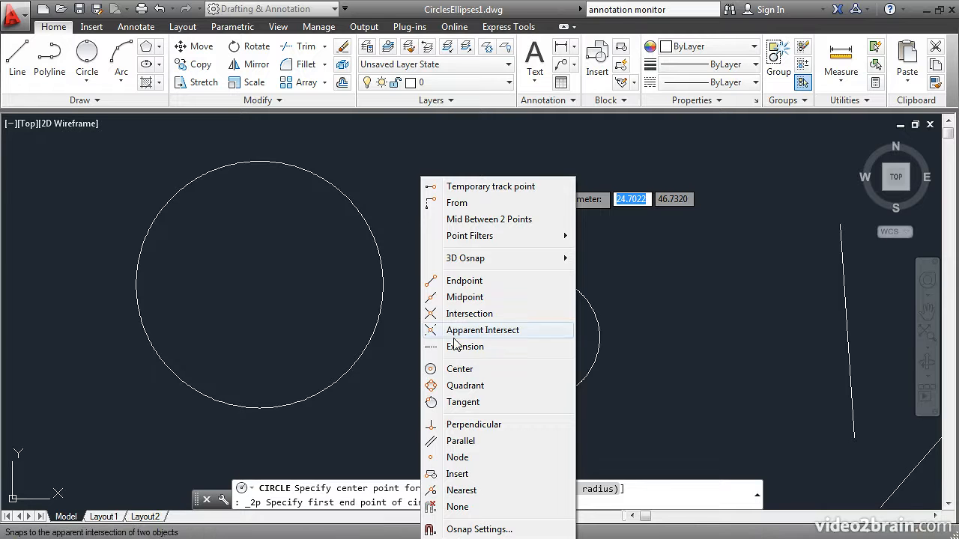
{"action": "left_click", "coordinate": [466, 405]}
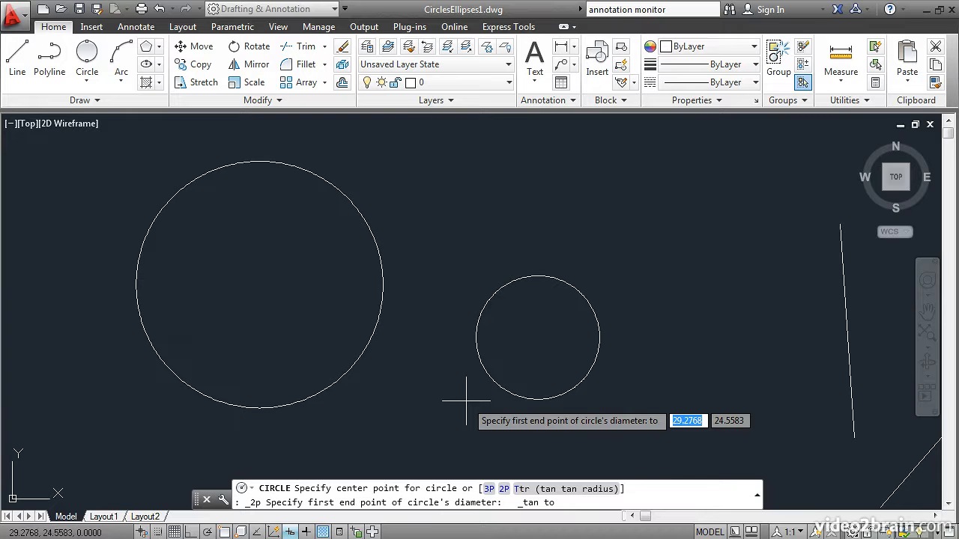
{"action": "left_click", "coordinate": [382, 313]}
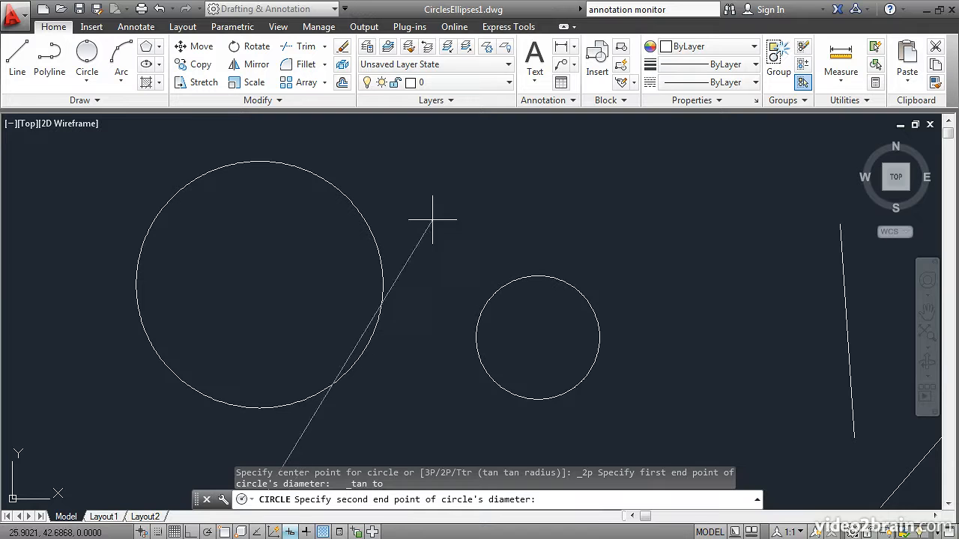
{"action": "right_click", "coordinate": [442, 178], "text": "shift"}
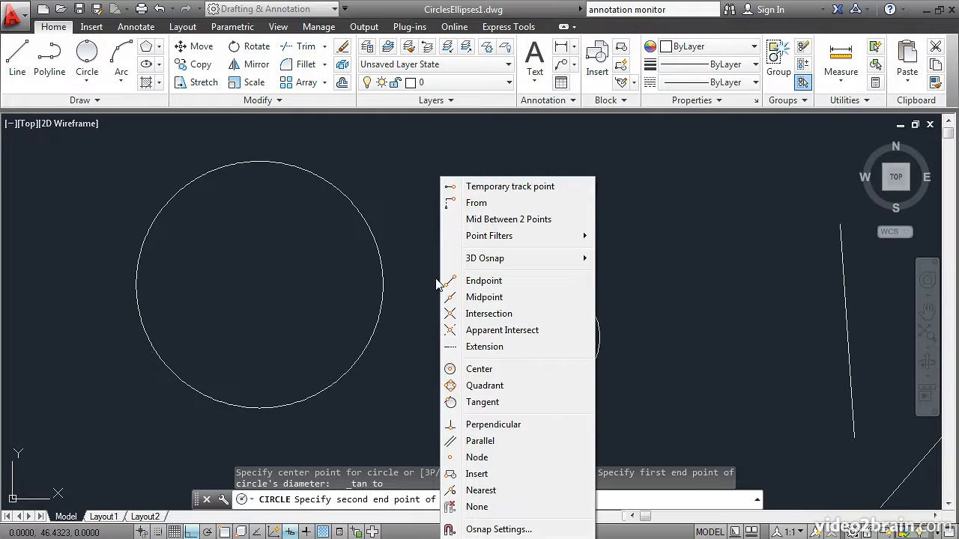
{"action": "left_click", "coordinate": [482, 403]}
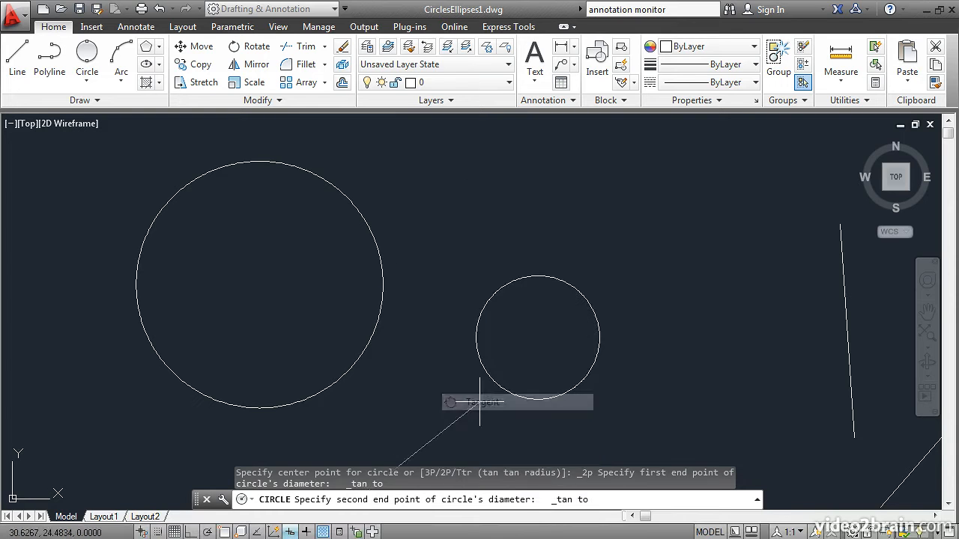
{"action": "left_click", "coordinate": [480, 361]}
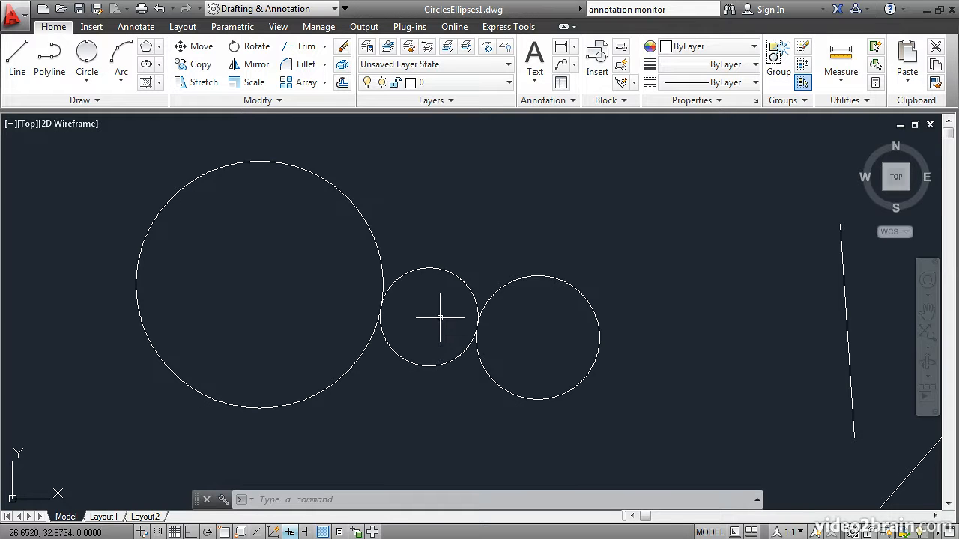
Draw a Tan, Tan, Radius circle of radius 5 touching the steep line and the triangle's left sloping line.
{"action": "scroll", "coordinate": [440, 319], "scroll_direction": "up", "scroll_amount": 2}
{"action": "scroll", "coordinate": [440, 318], "scroll_direction": "up", "scroll_amount": 1}
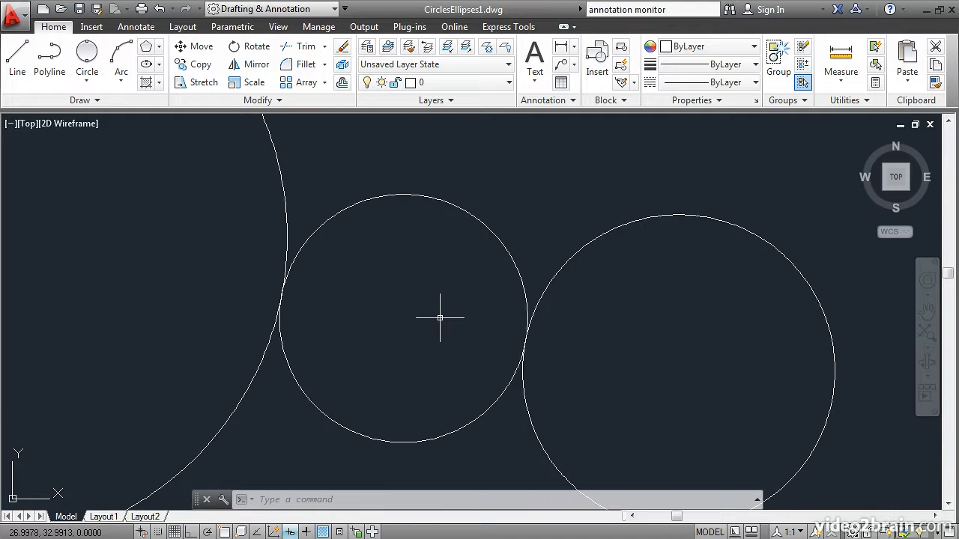
{"action": "scroll", "coordinate": [440, 318], "scroll_direction": "up", "scroll_amount": 1}
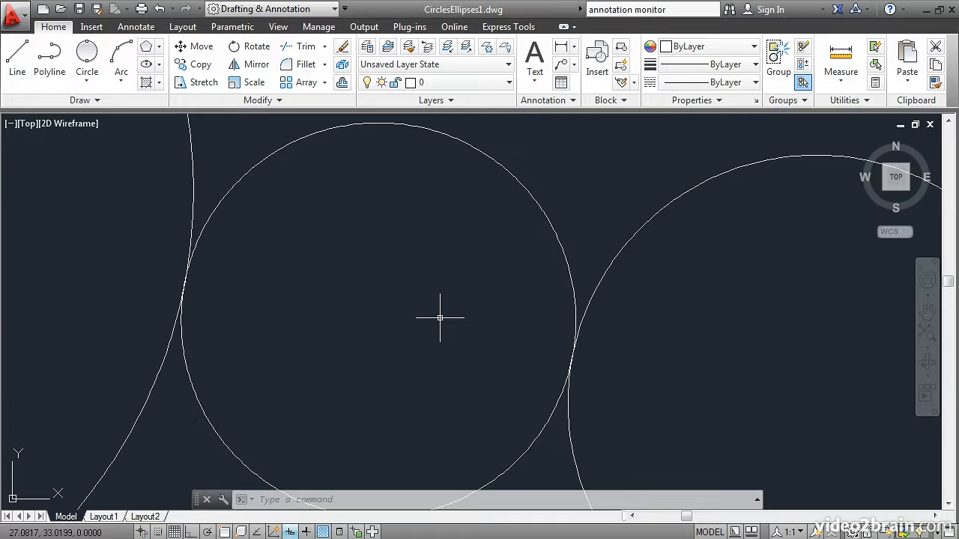
{"action": "scroll", "coordinate": [440, 318], "scroll_direction": "down", "scroll_amount": 2}
{"action": "scroll", "coordinate": [440, 317], "scroll_direction": "down", "scroll_amount": 3}
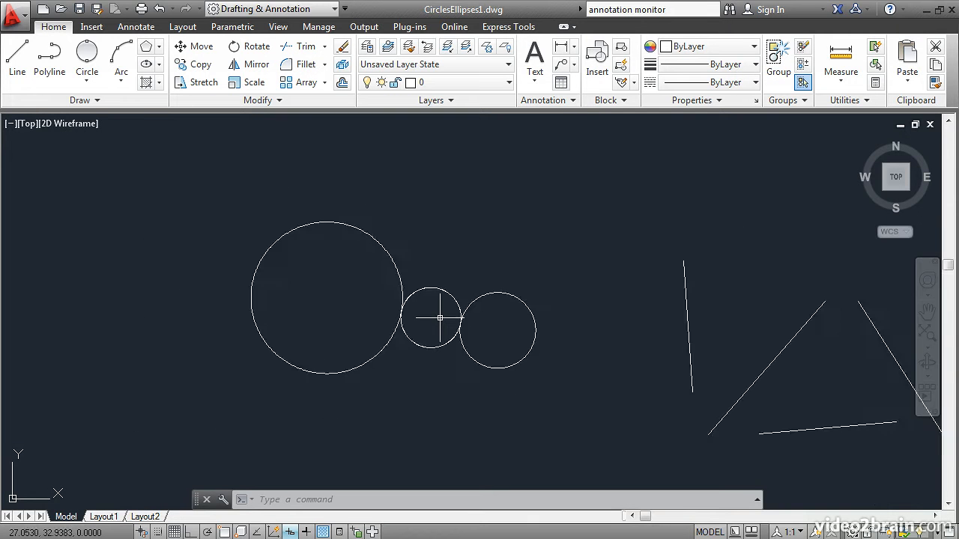
{"action": "mouse_move", "coordinate": [636, 327]}
{"action": "middle_mouse_down"}
{"action": "mouse_move", "coordinate": [503, 328]}
{"action": "mouse_move", "coordinate": [312, 282]}
{"action": "middle_mouse_up"}
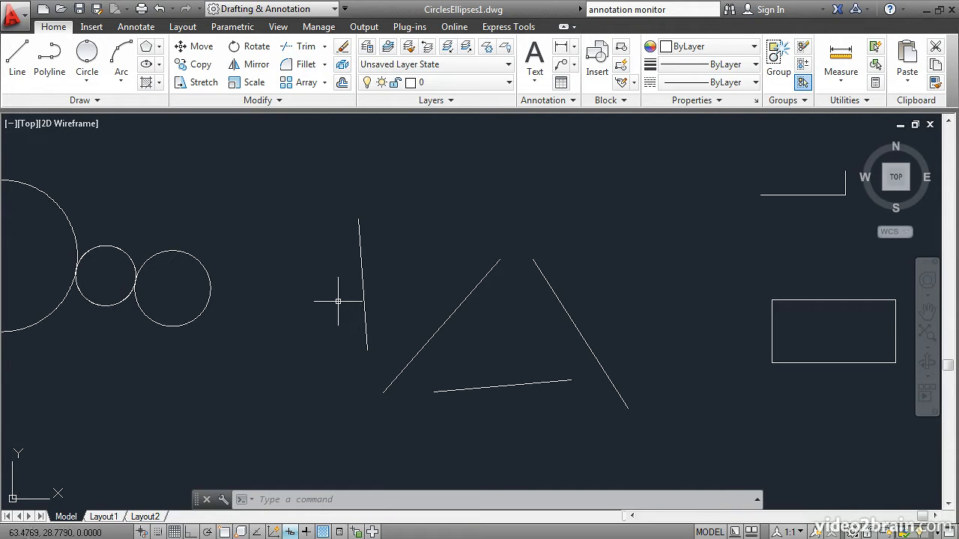
{"action": "left_click", "coordinate": [87, 89]}
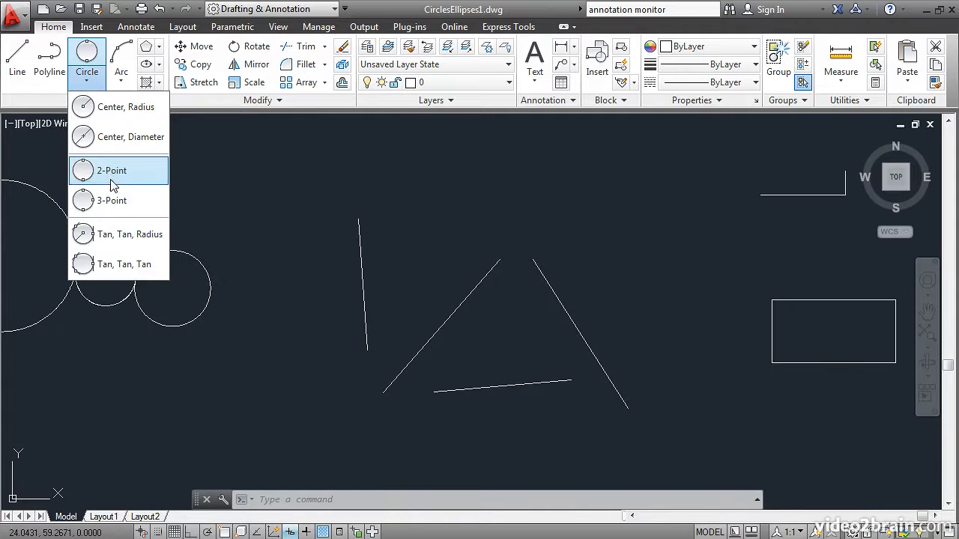
{"action": "left_click", "coordinate": [113, 235]}
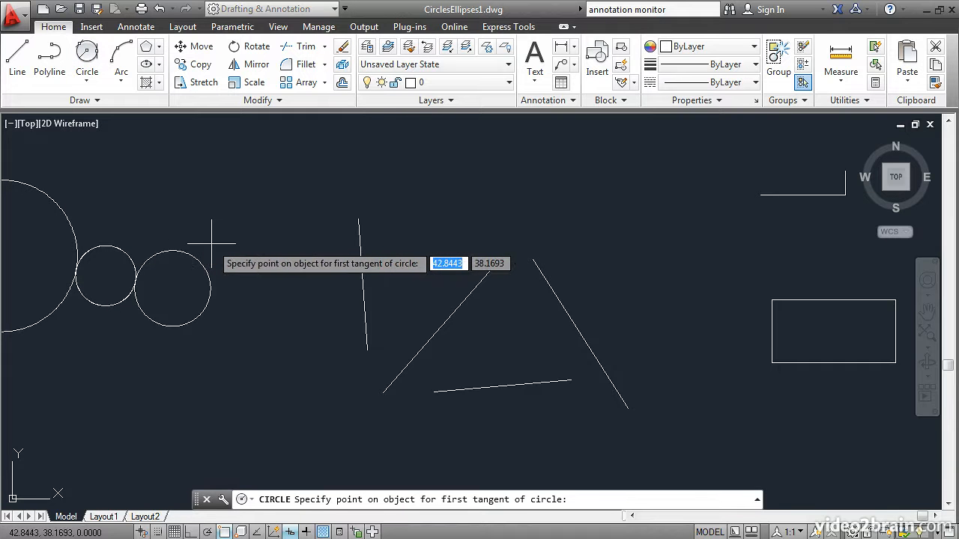
{"action": "left_click", "coordinate": [362, 292]}
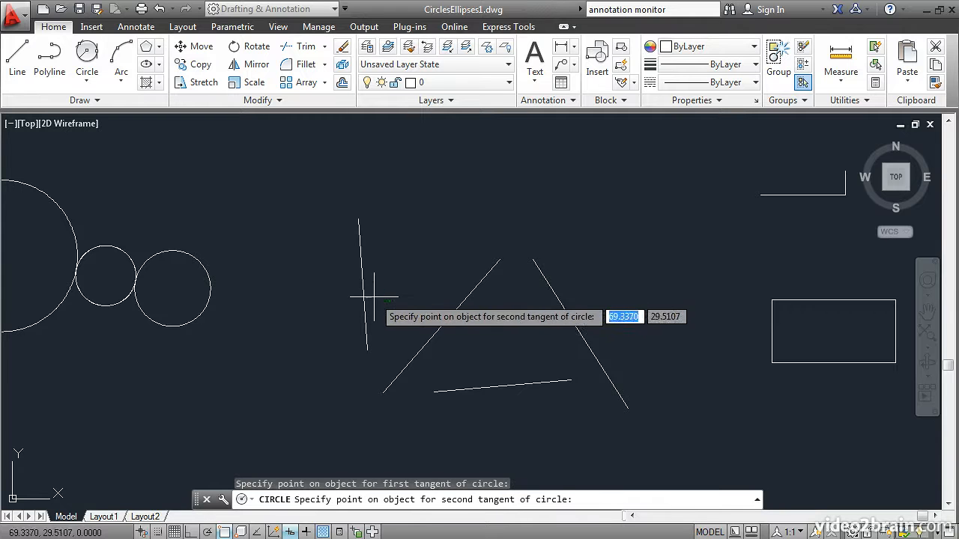
{"action": "left_click", "coordinate": [432, 335]}
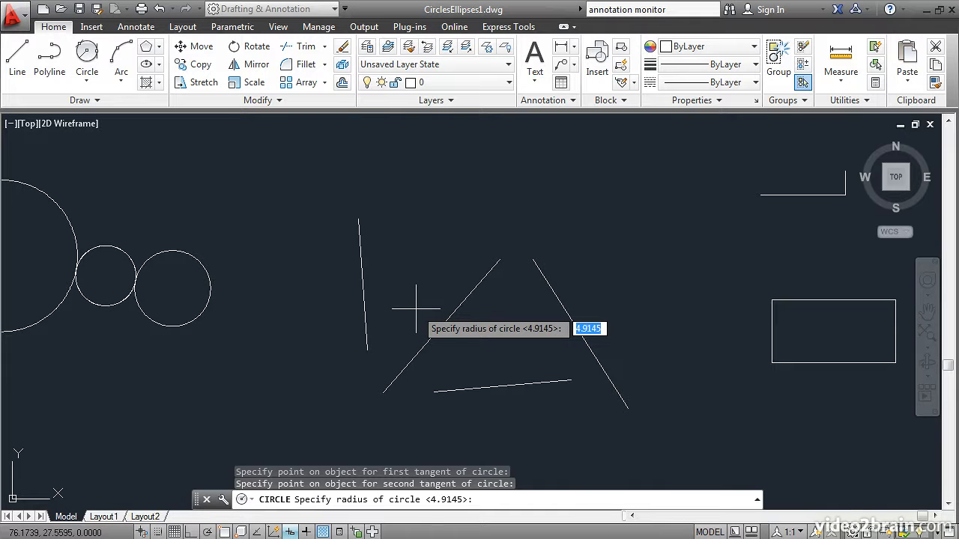
{"action": "type", "text": "5"}
{"action": "key", "text": "Return"}
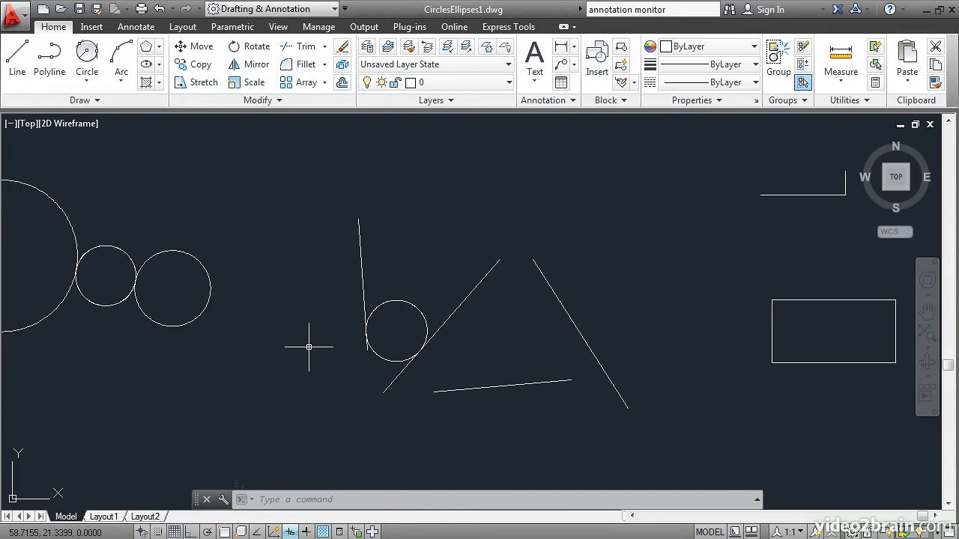
Draw a Tan, Tan, Tan circle inside the triangle, tangent to its left sloping line, bottom line and right sloping line.
{"action": "left_click", "coordinate": [88, 85]}
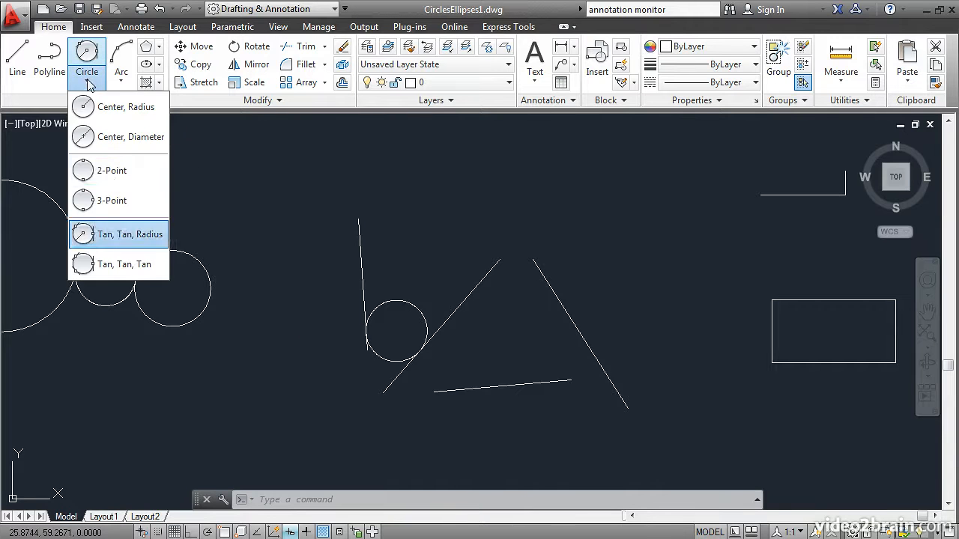
{"action": "left_click", "coordinate": [123, 265]}
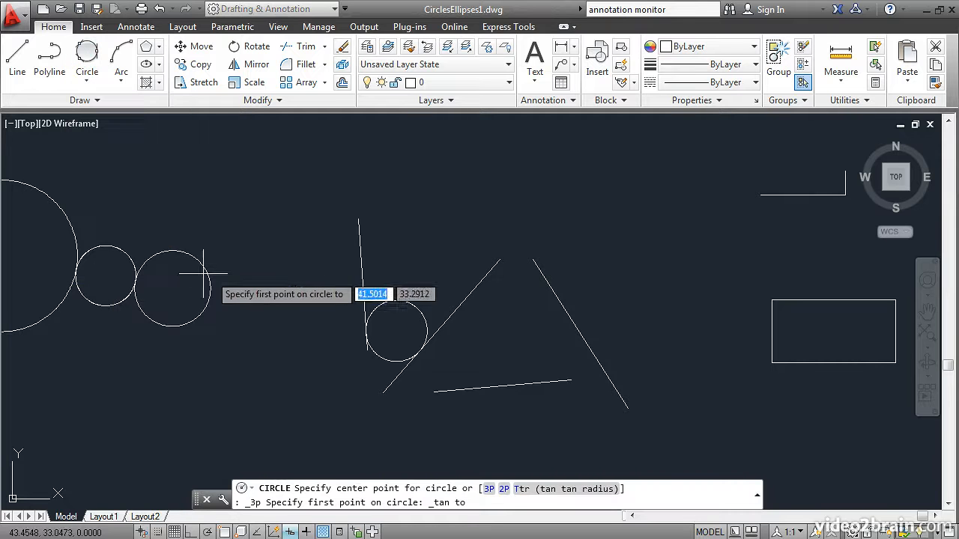
{"action": "left_click", "coordinate": [453, 311]}
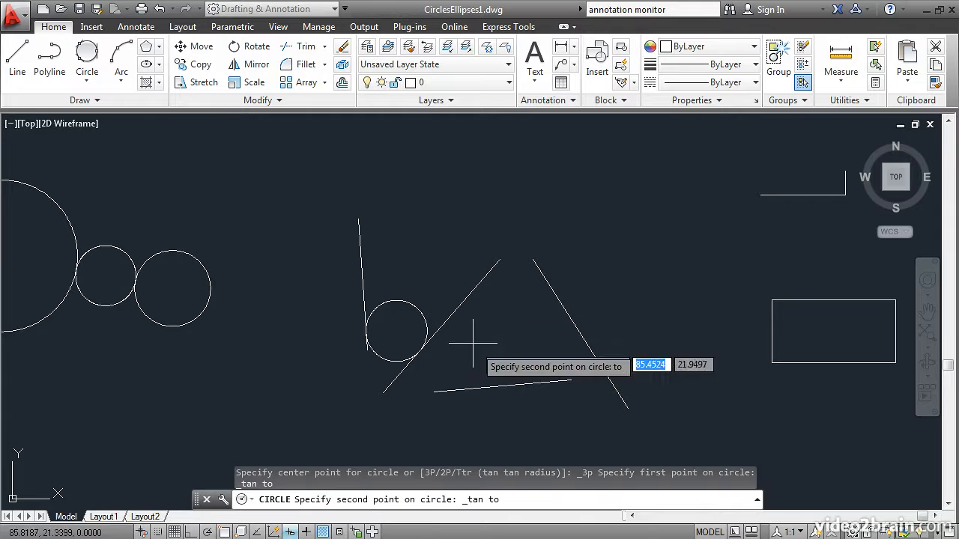
{"action": "left_click", "coordinate": [500, 387]}
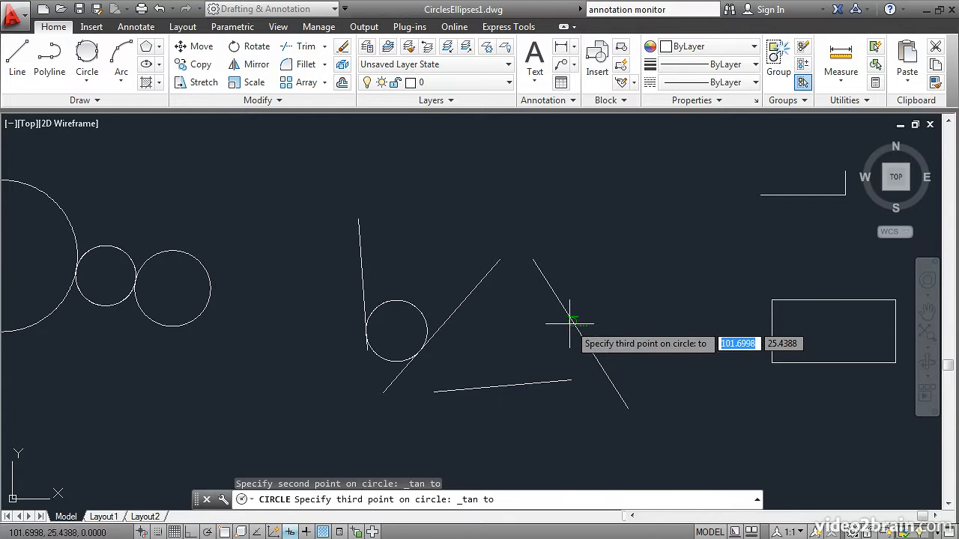
{"action": "left_click", "coordinate": [573, 324]}
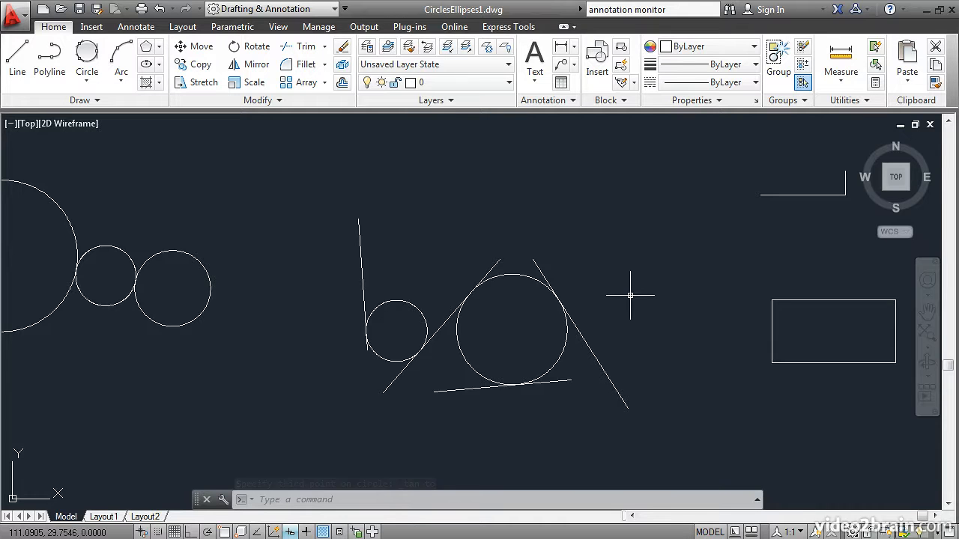
Draw a Center ellipse centred on the L-shaped lines' intersection, snapping its axes to the horizontal line's left endpoint and the vertical line's upper endpoint.
{"action": "mouse_move", "coordinate": [691, 265]}
{"action": "middle_mouse_down"}
{"action": "mouse_move", "coordinate": [452, 314]}
{"action": "mouse_move", "coordinate": [359, 293]}
{"action": "middle_mouse_up"}
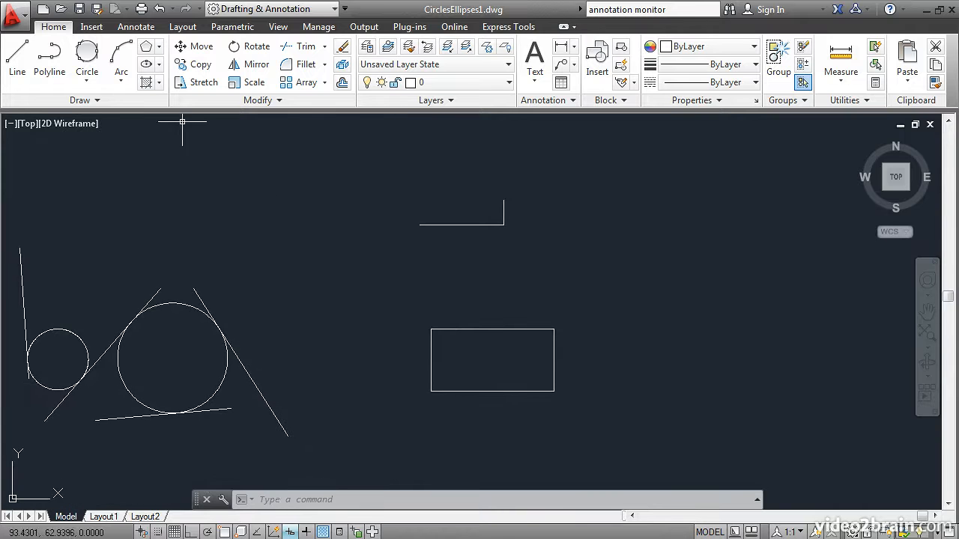
{"action": "left_click", "coordinate": [160, 66]}
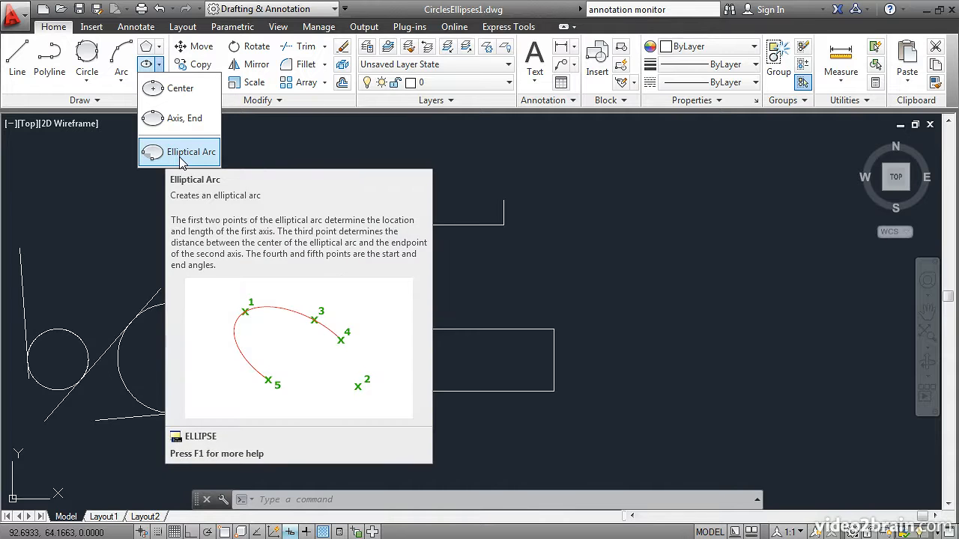
{"action": "left_click", "coordinate": [179, 90]}
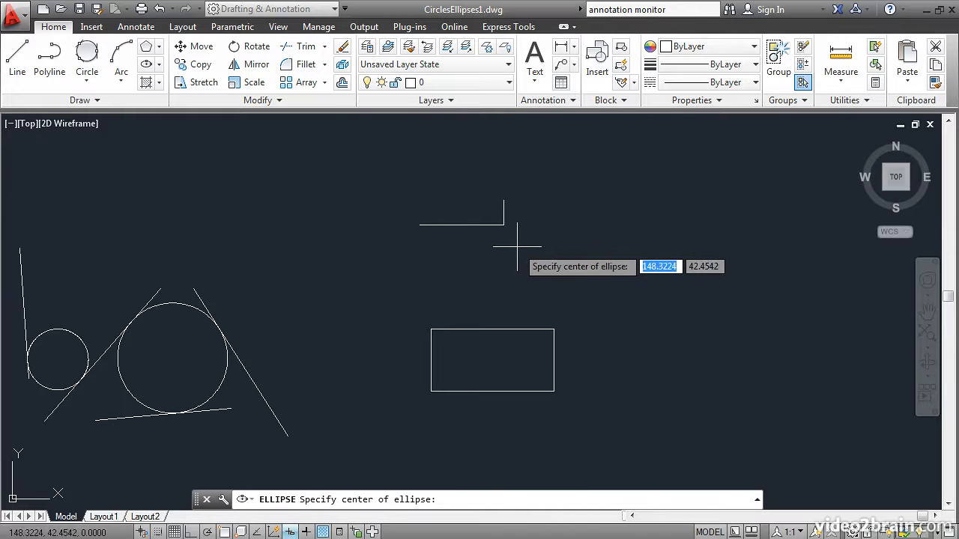
{"action": "right_click", "coordinate": [559, 179], "text": "shift"}
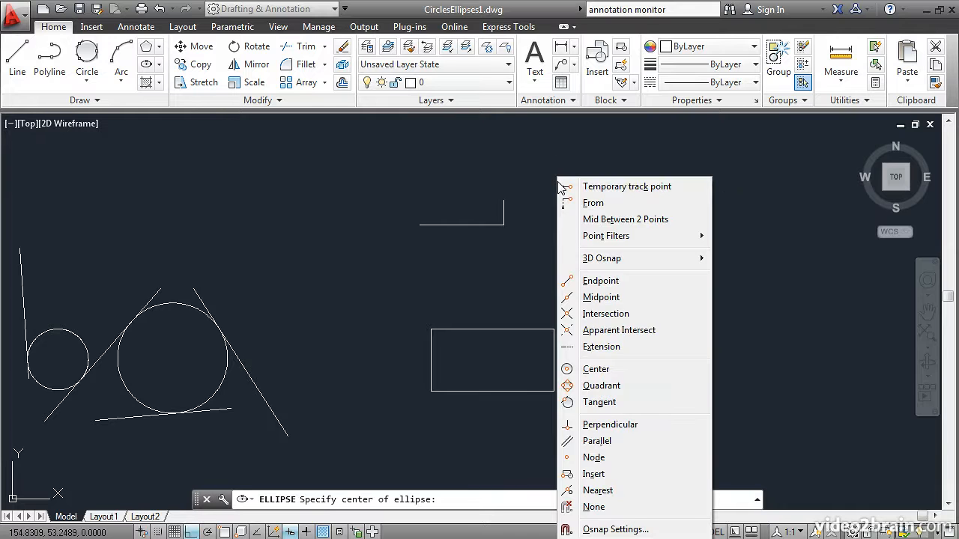
{"action": "left_click", "coordinate": [592, 315]}
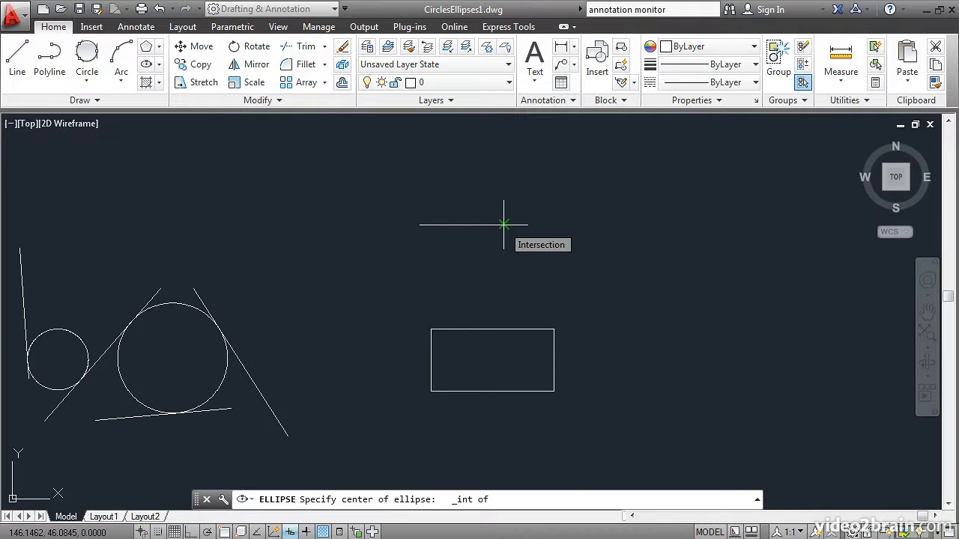
{"action": "left_click", "coordinate": [504, 224]}
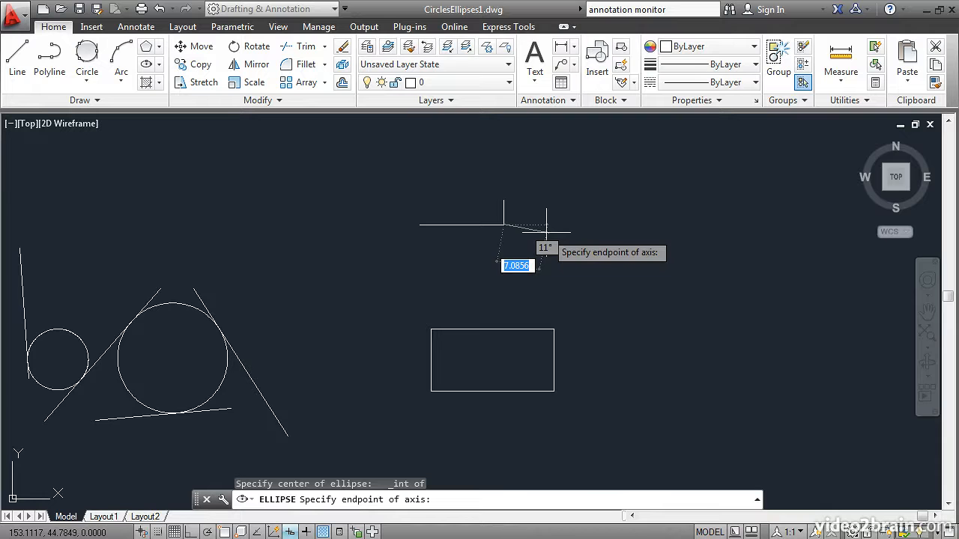
{"action": "right_click", "coordinate": [352, 185], "text": "shift"}
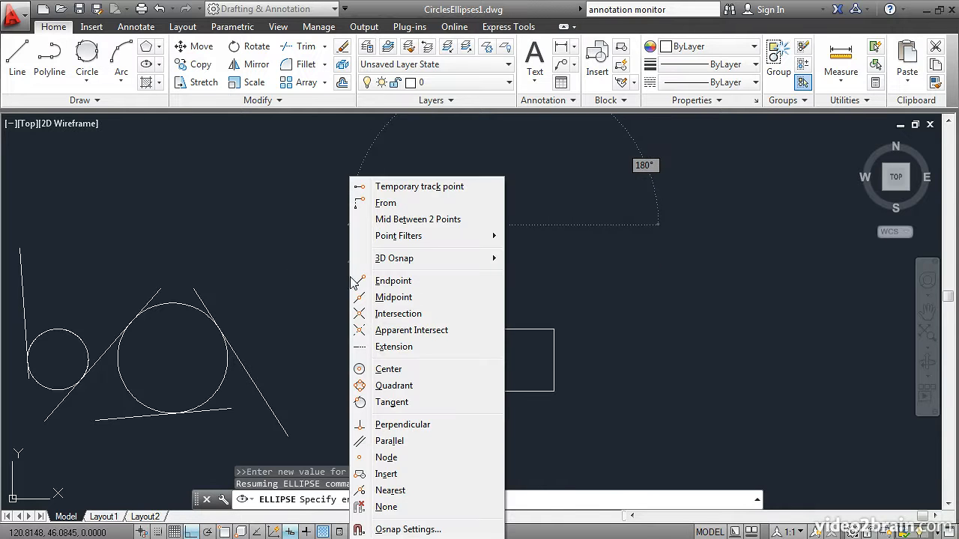
{"action": "left_click", "coordinate": [391, 281]}
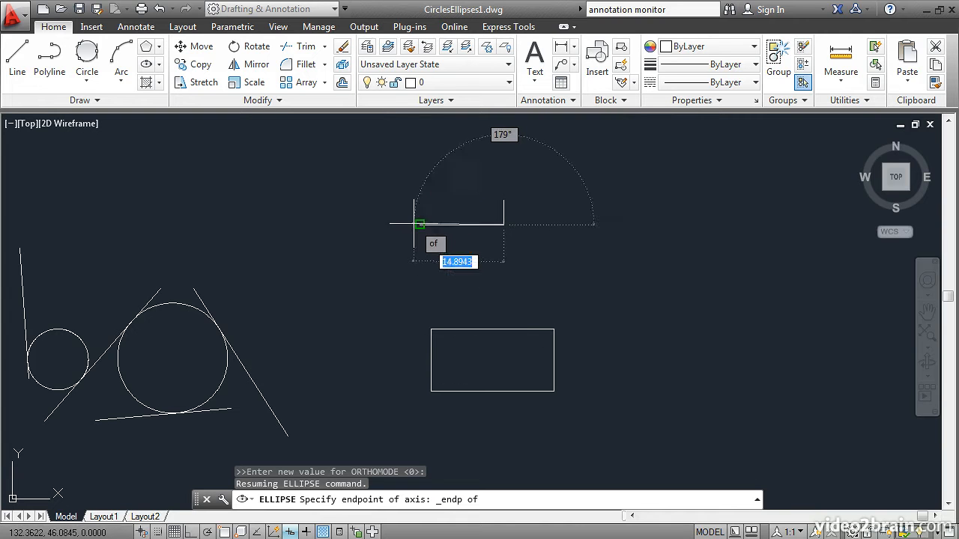
{"action": "left_click", "coordinate": [420, 224]}
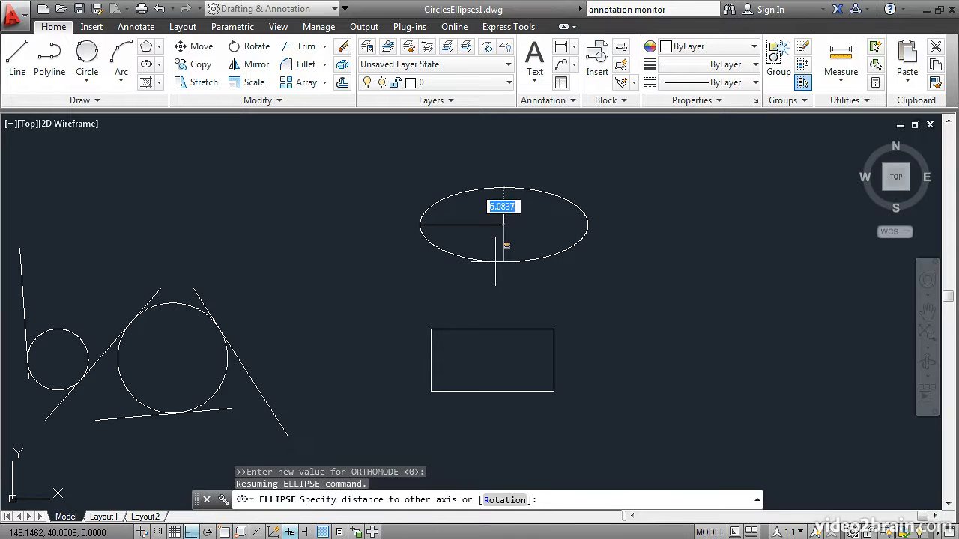
{"action": "right_click", "coordinate": [495, 262], "text": "shift"}
{"action": "left_click", "coordinate": [524, 281]}
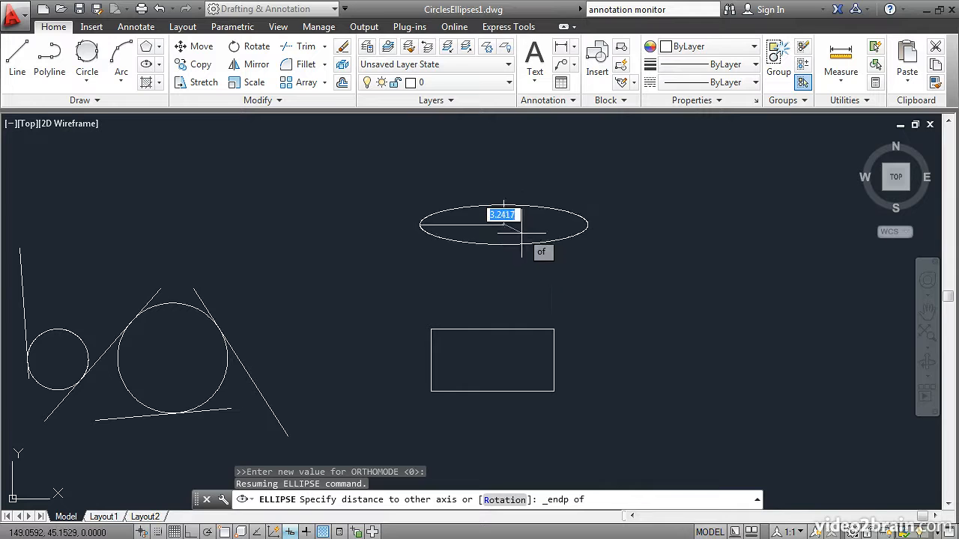
{"action": "left_click", "coordinate": [503, 201]}
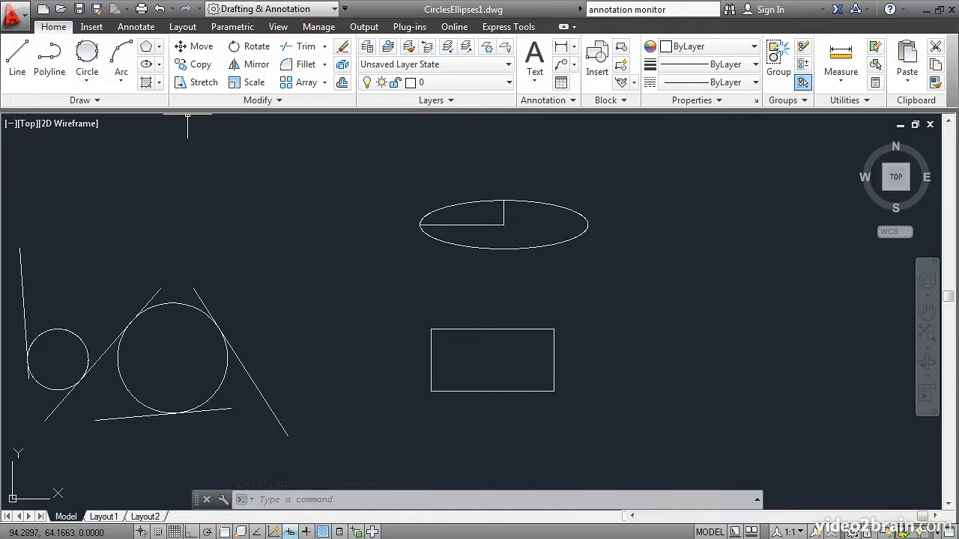
Draw an Axis, End ellipse inscribed in the rectangle, snapping to the midpoints of its left, right and upper sides.
{"action": "left_click", "coordinate": [159, 64]}
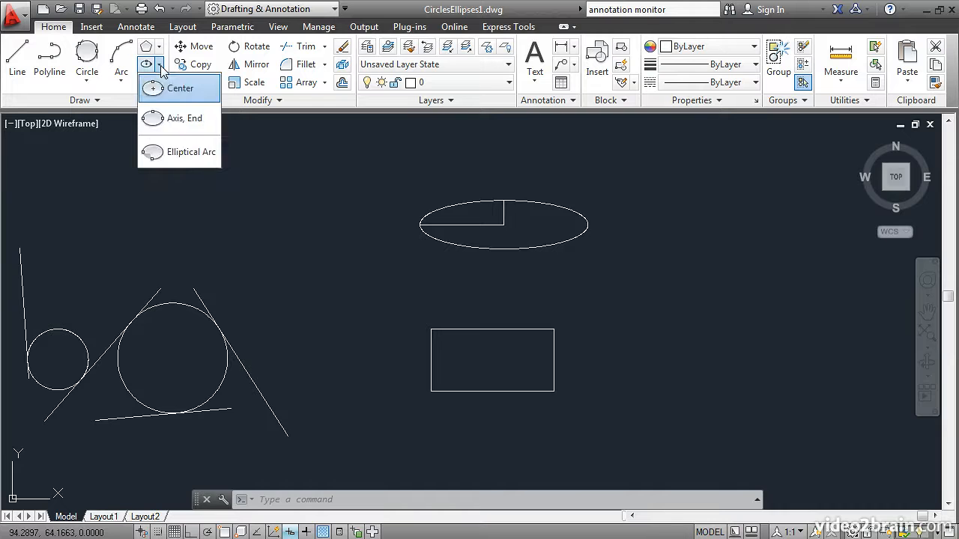
{"action": "left_click", "coordinate": [180, 120]}
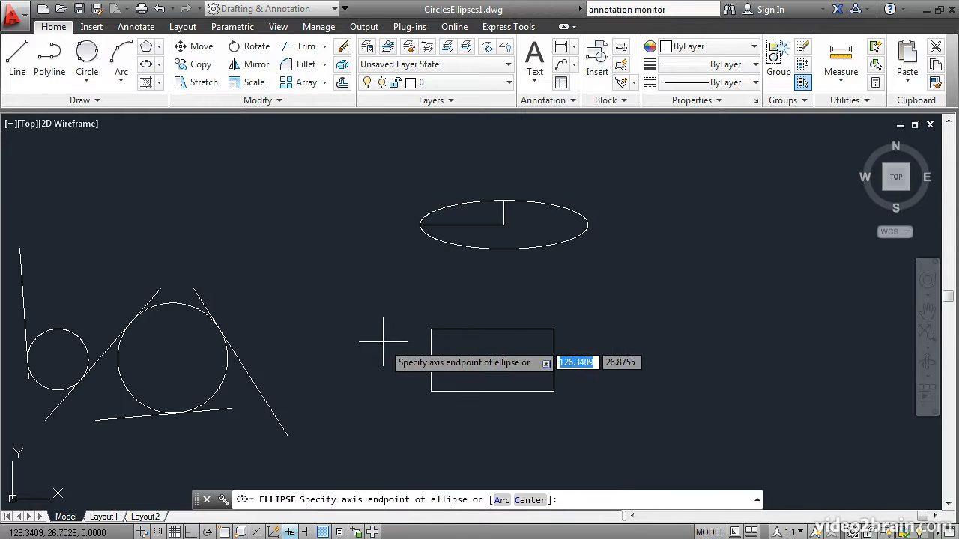
{"action": "right_click", "coordinate": [367, 264], "text": "shift"}
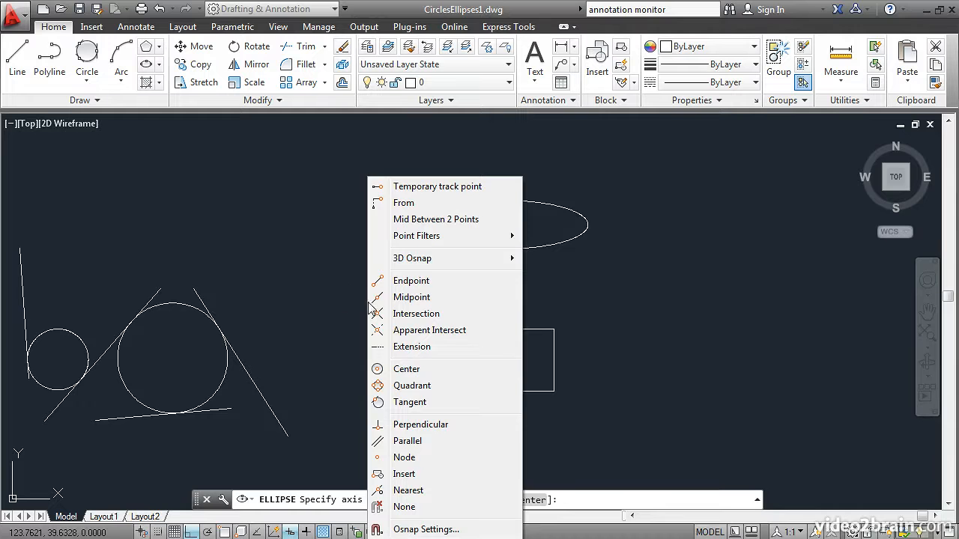
{"action": "left_click", "coordinate": [412, 297]}
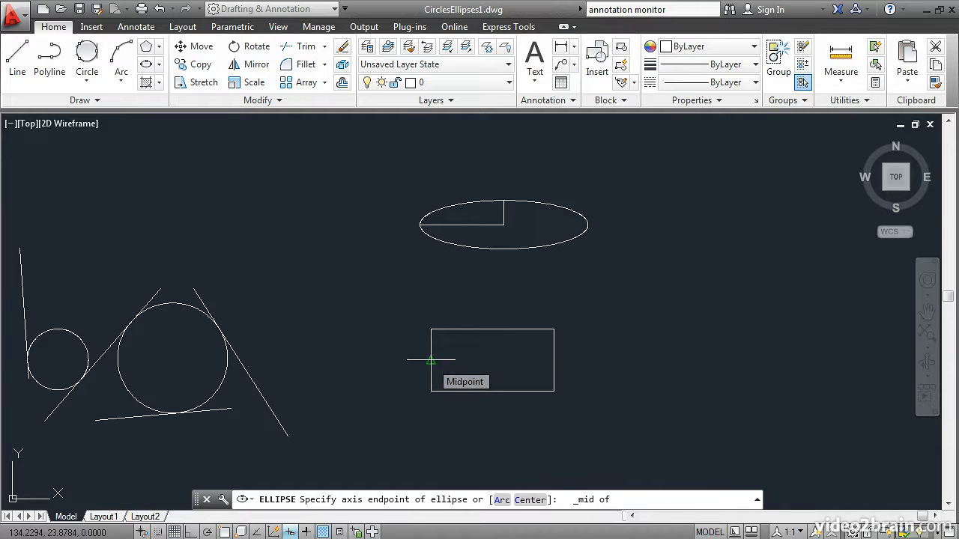
{"action": "left_click", "coordinate": [431, 360]}
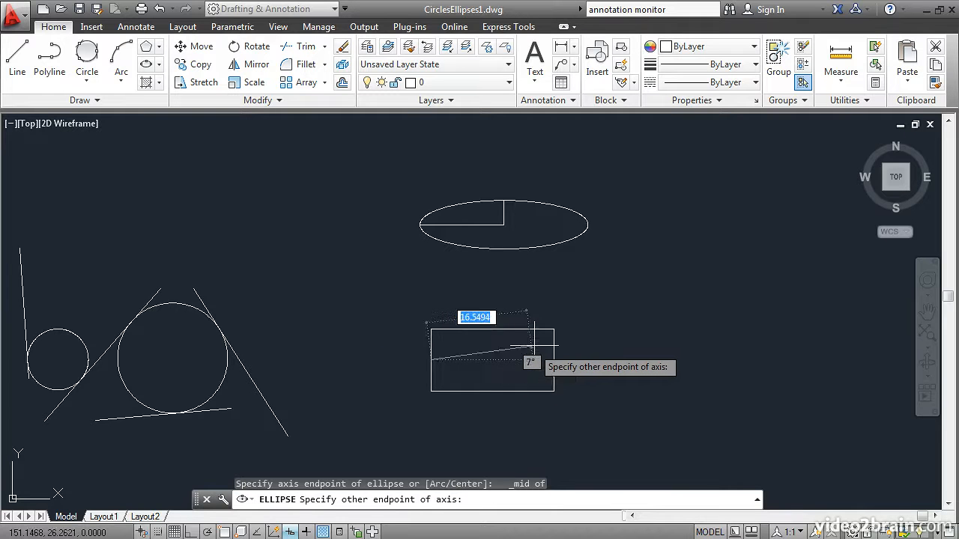
{"action": "key", "text": "F8"}
{"action": "right_click", "coordinate": [611, 258], "text": "shift"}
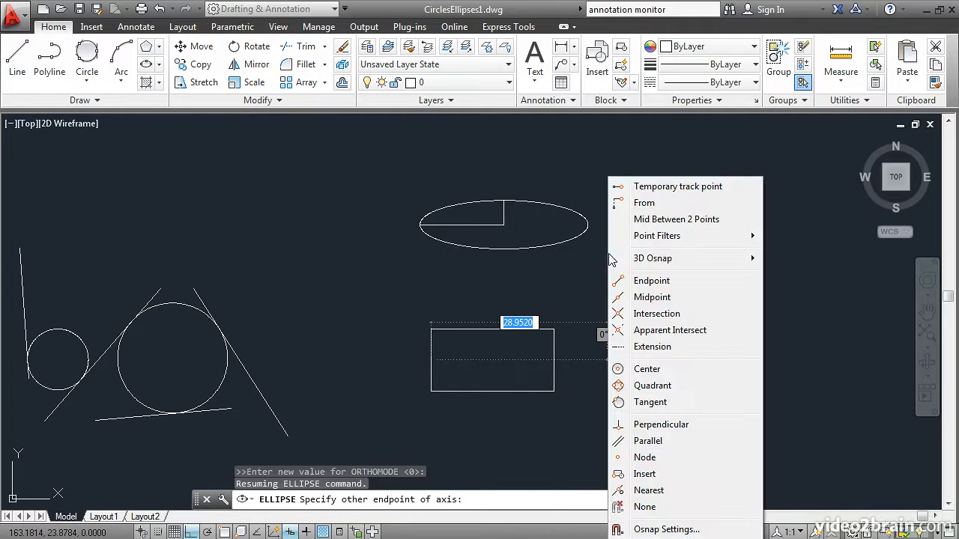
{"action": "left_click", "coordinate": [629, 297]}
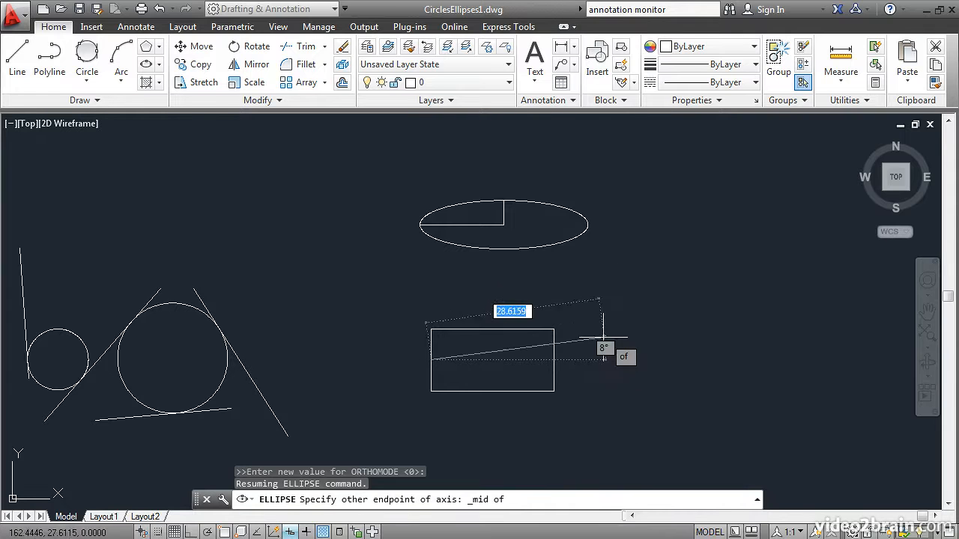
{"action": "left_click", "coordinate": [554, 361]}
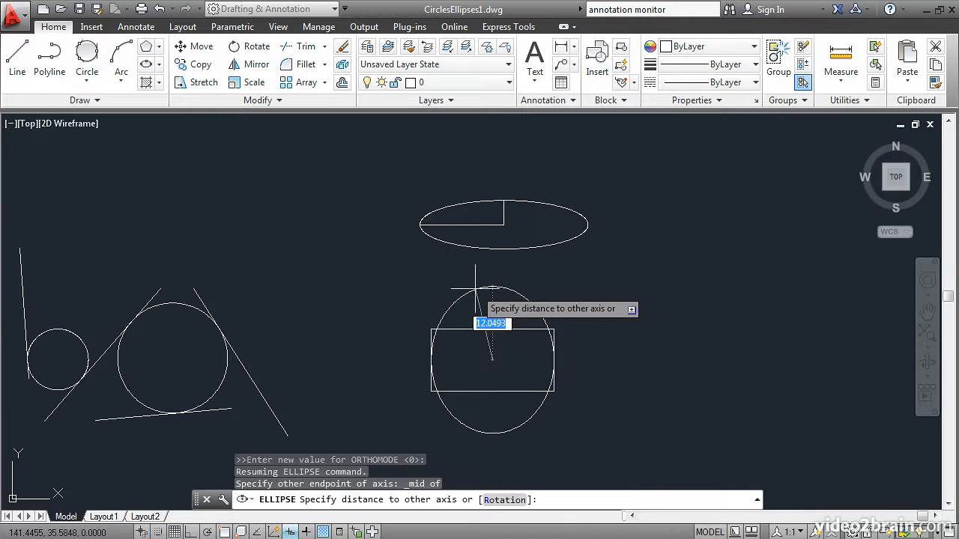
{"action": "right_click", "coordinate": [475, 293], "text": "shift"}
{"action": "left_click", "coordinate": [494, 296]}
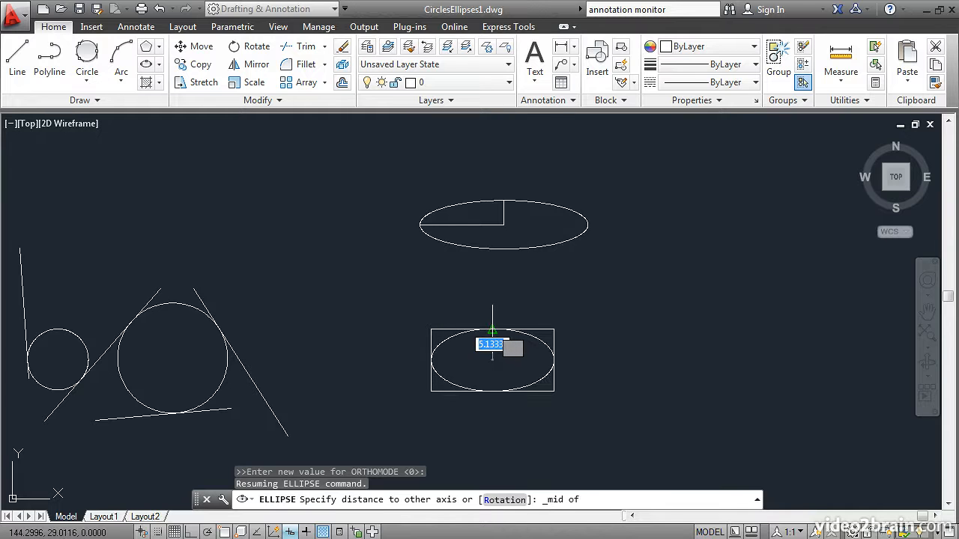
{"action": "left_click", "coordinate": [492, 331]}
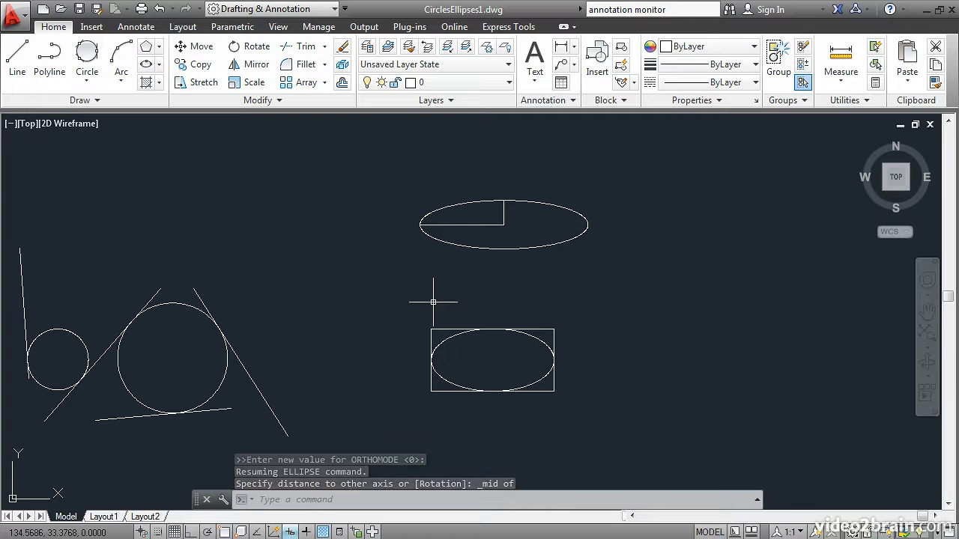
Draw an elliptical arc in the empty area right of the ellipses, with an Ortho horizontal first axis, a lower-left start and an end angle of 180.
{"action": "left_click", "coordinate": [159, 64]}
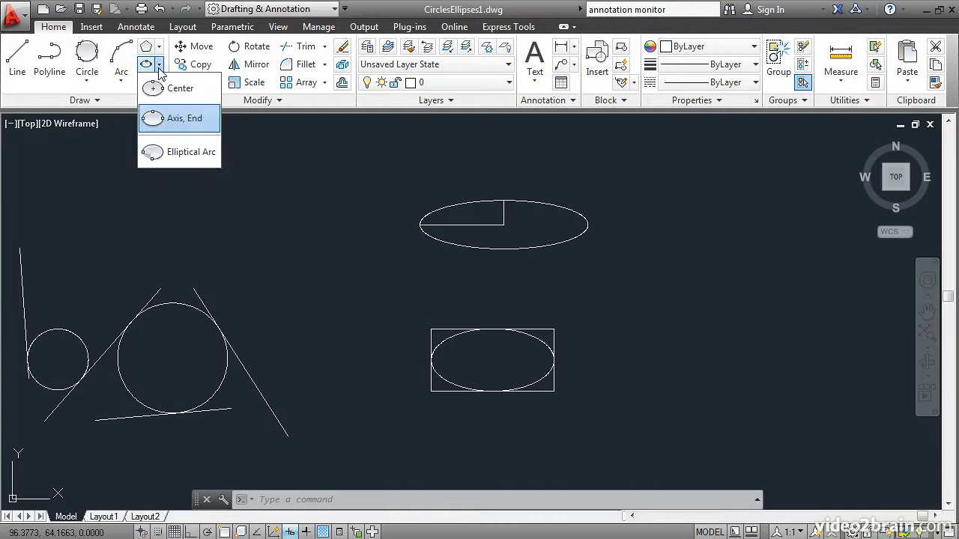
{"action": "left_click", "coordinate": [167, 153]}
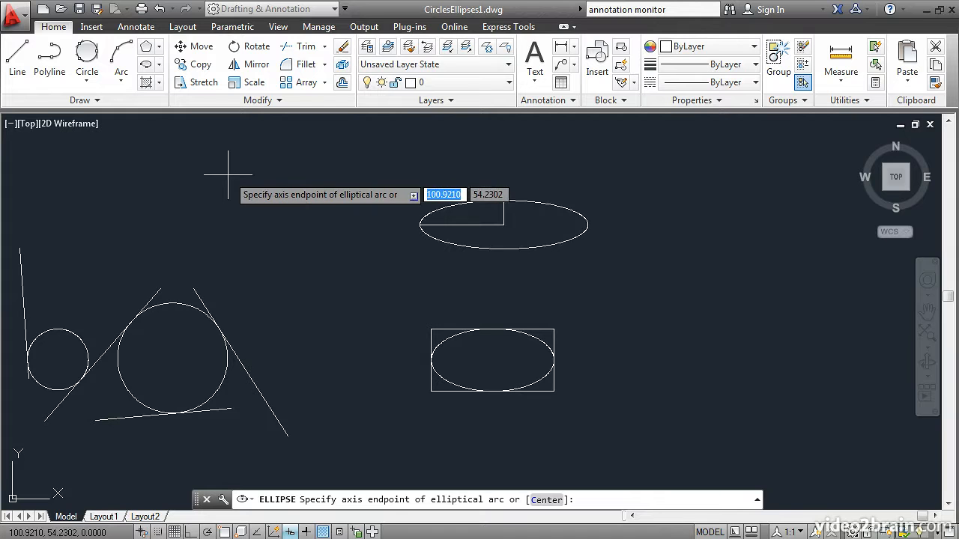
{"action": "left_click", "coordinate": [641, 275]}
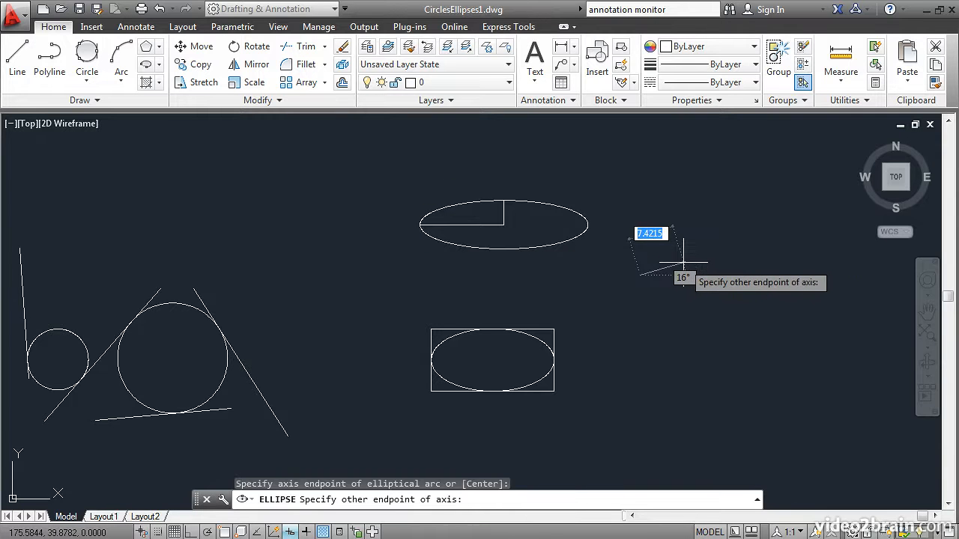
{"action": "left_click", "coordinate": [191, 532]}
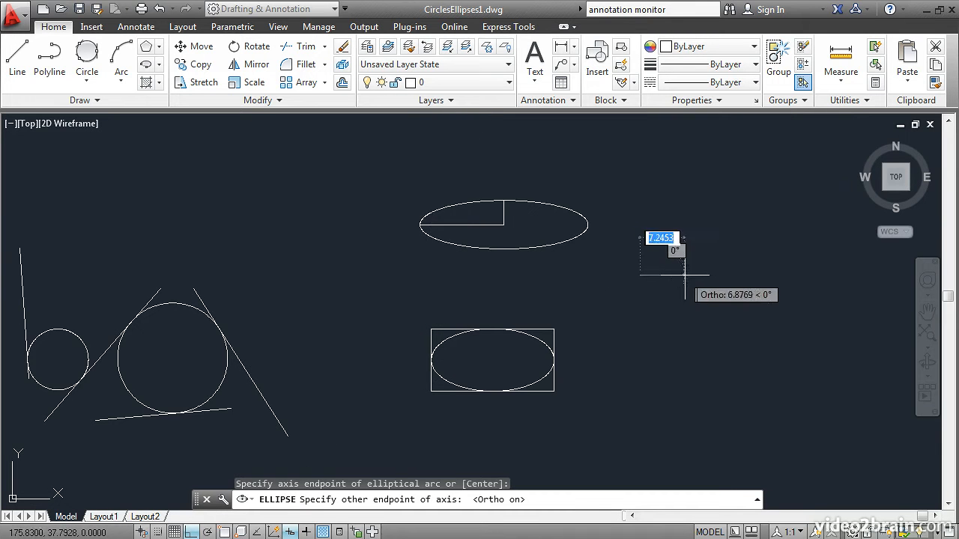
{"action": "left_click", "coordinate": [753, 275]}
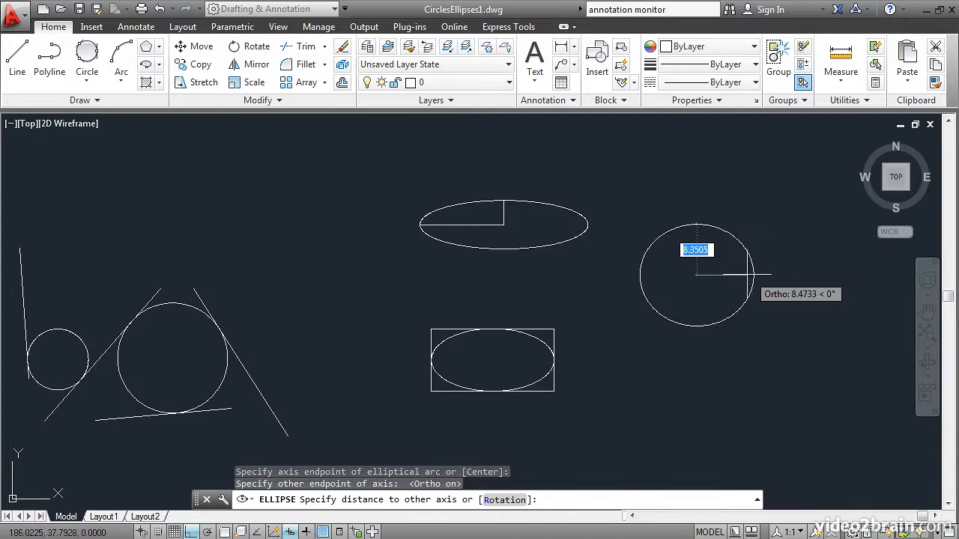
{"action": "left_click", "coordinate": [696, 239]}
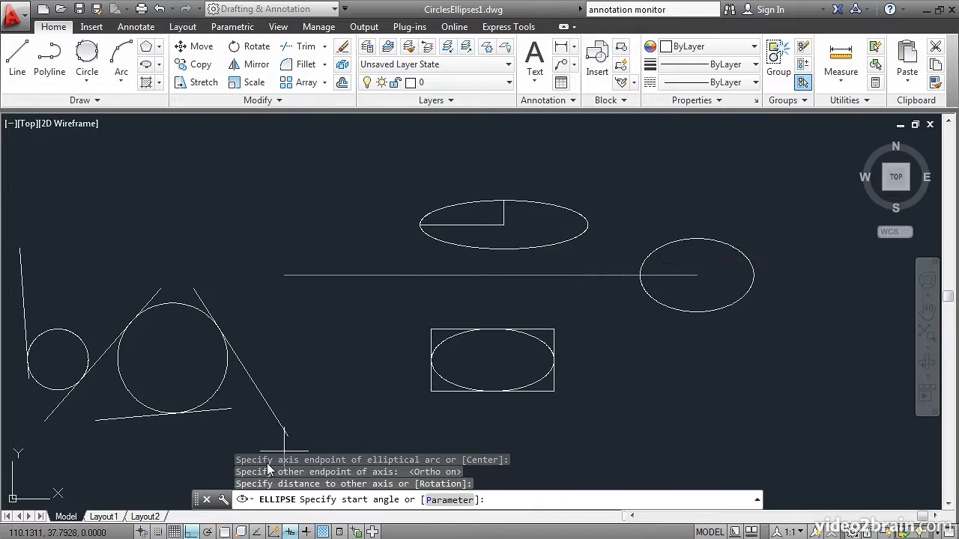
{"action": "left_click", "coordinate": [192, 532]}
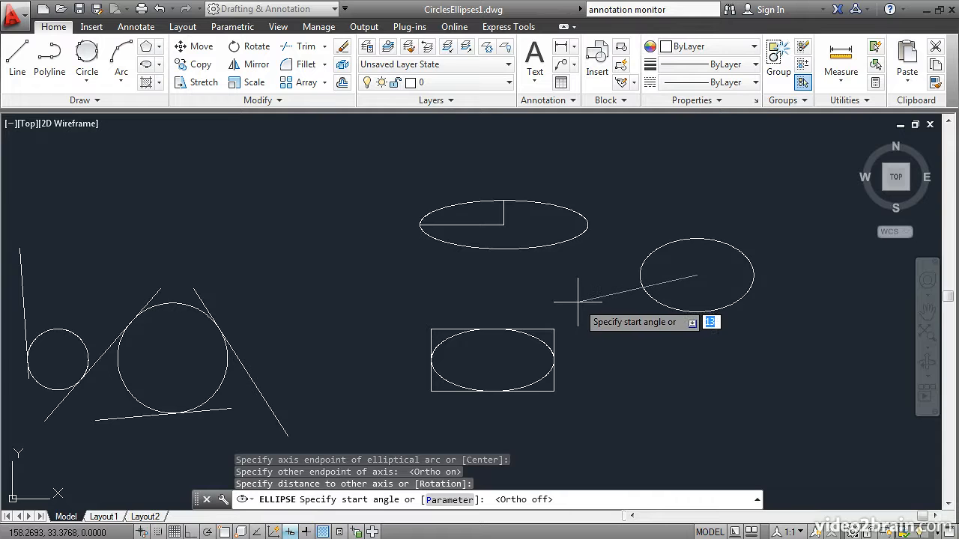
{"action": "left_click", "coordinate": [624, 331]}
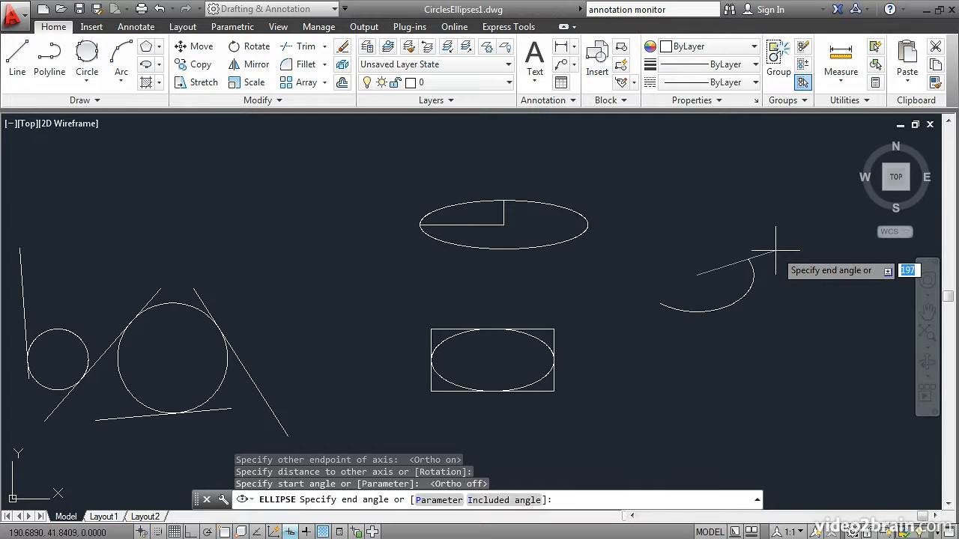
{"action": "type", "text": "180"}
{"action": "key", "text": "Return"}
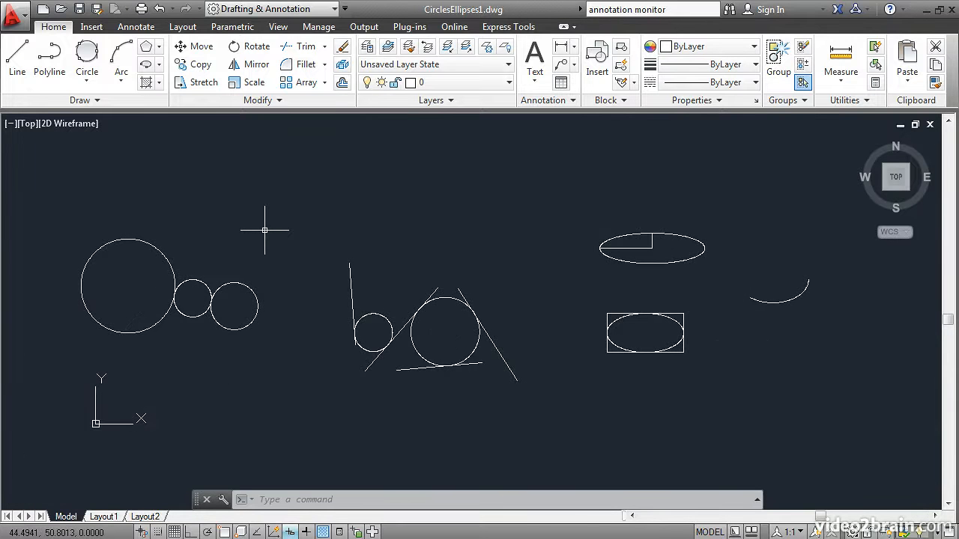
Save the drawing as CirclesEllipses2 in the My files folder.
{"action": "left_click", "coordinate": [96, 10]}
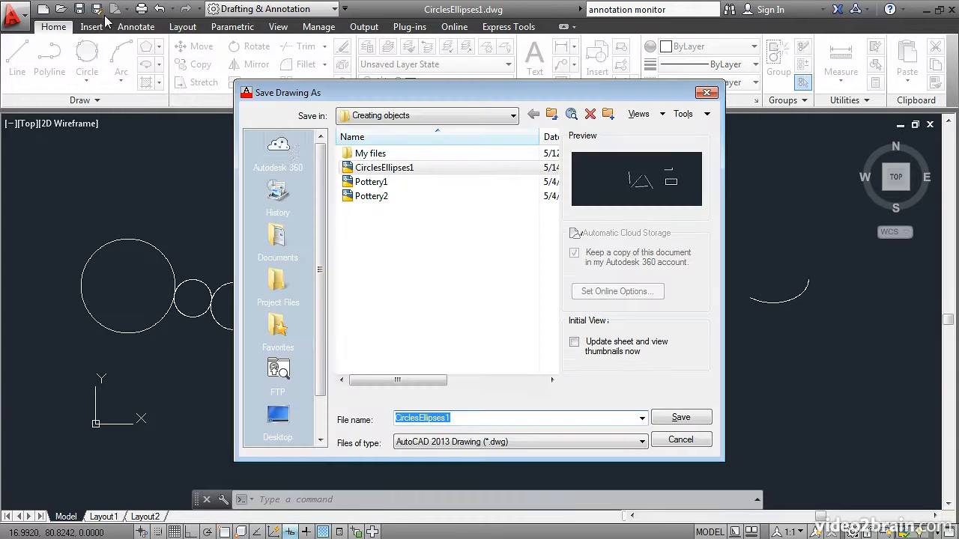
{"action": "double_click", "coordinate": [364, 154]}
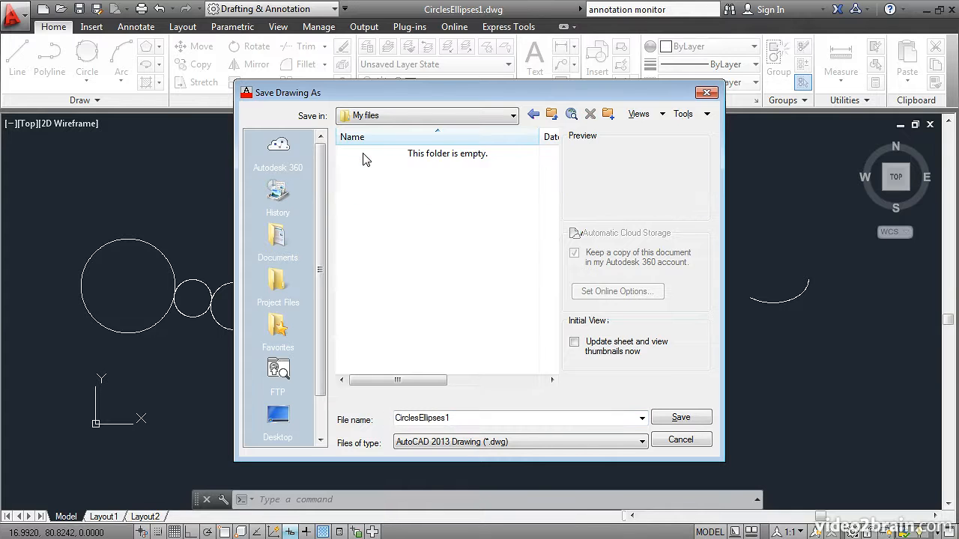
{"action": "left_click", "coordinate": [454, 418]}
{"action": "left_click", "coordinate": [460, 419]}
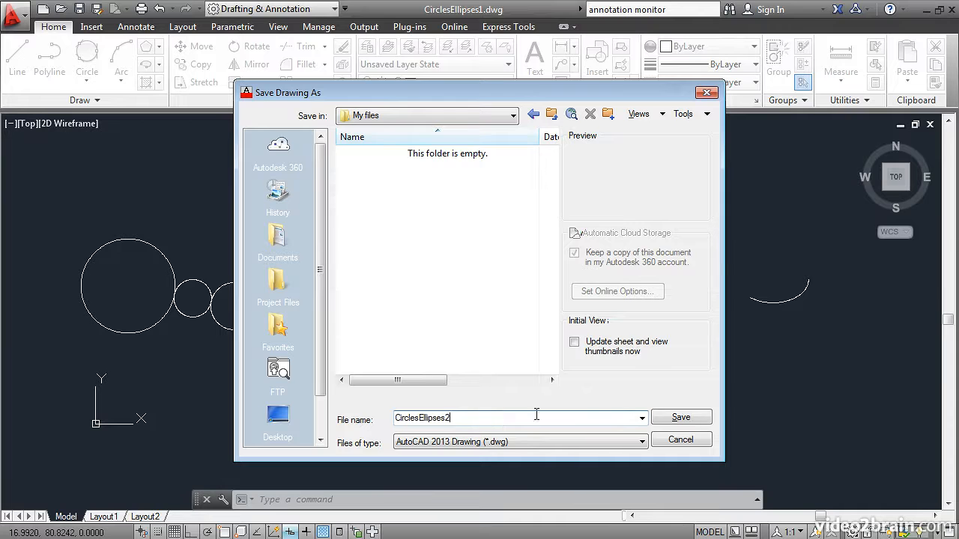
{"action": "left_click", "coordinate": [676, 417]}
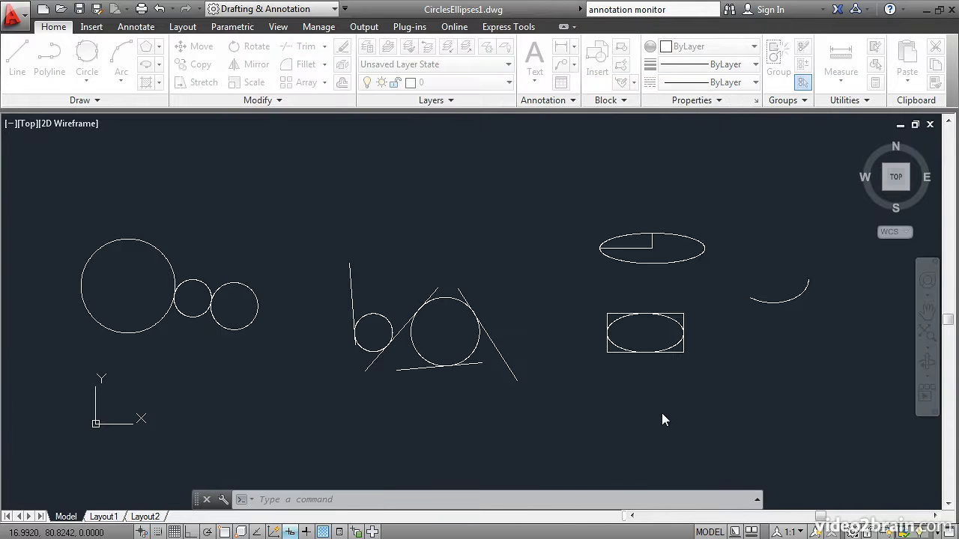